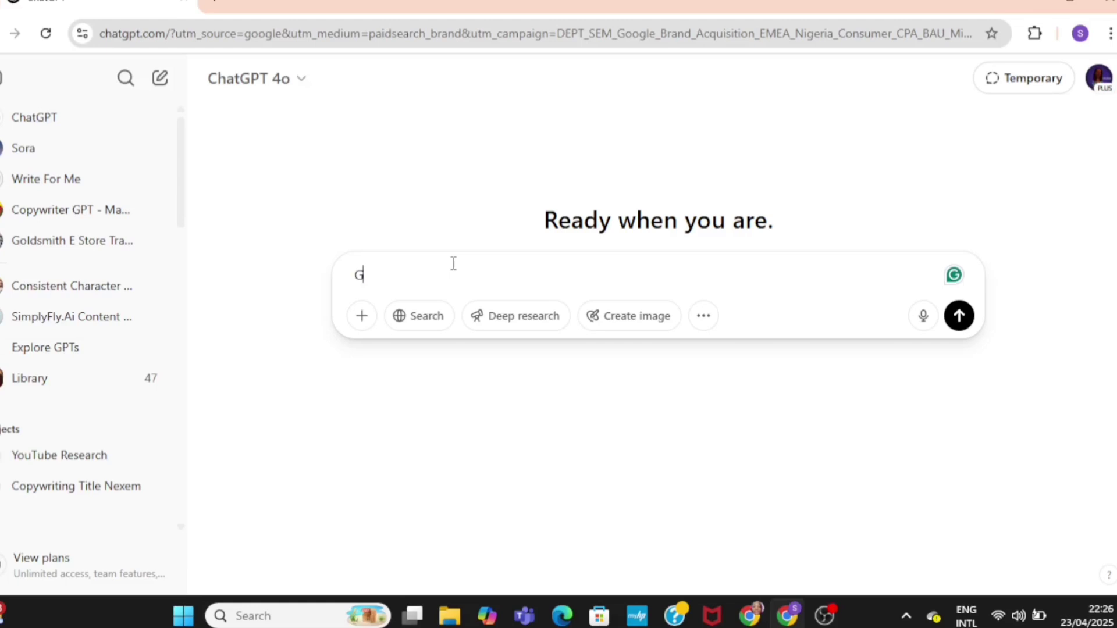
# Prompt ChatGPT for a 16:9 Pixar-style image of a curly-haired African woman podcasting in a black 'Double Sisi' shirt
pyautogui.write('enerate an African woman with ')
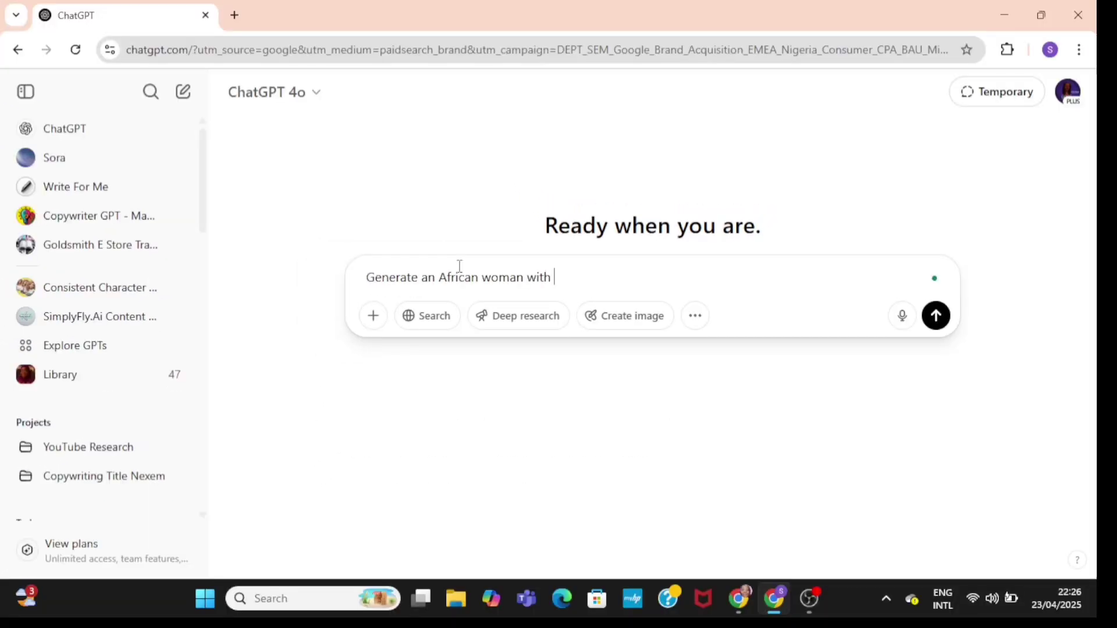
pyautogui.write('an expressive eyes, full cu')
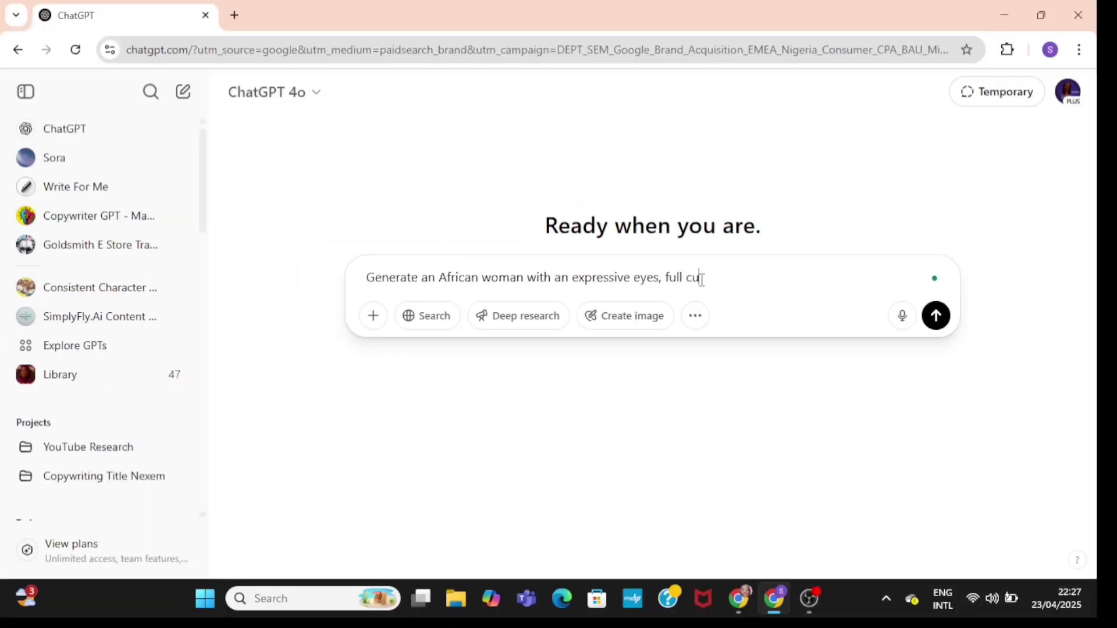
pyautogui.write('rly hair and a')
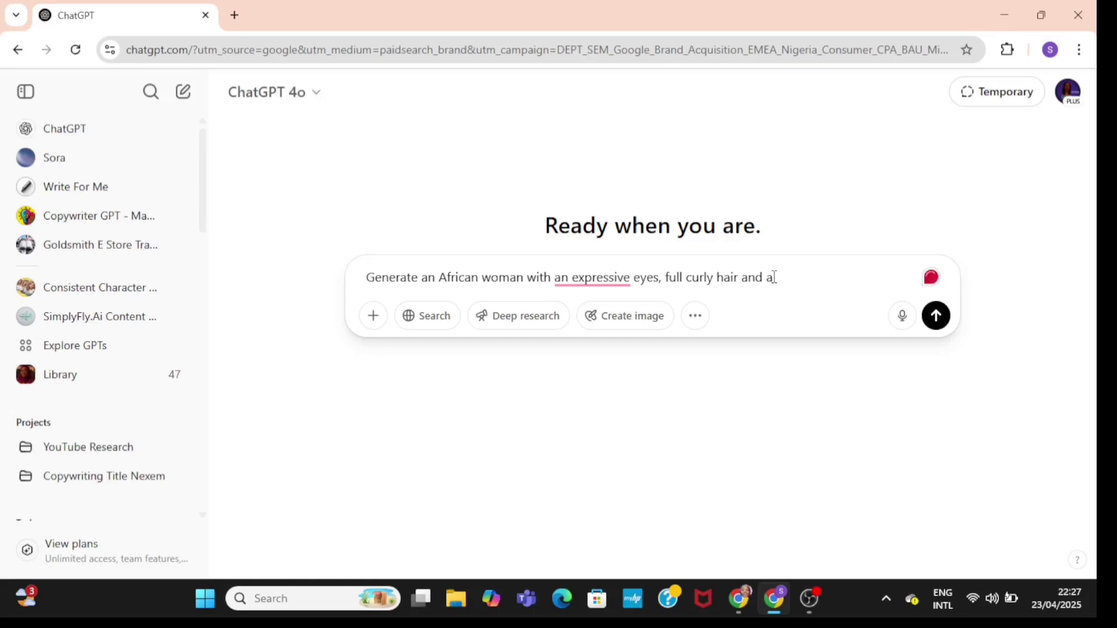
pyautogui.write(' cheerful smile in a podcast studio s')
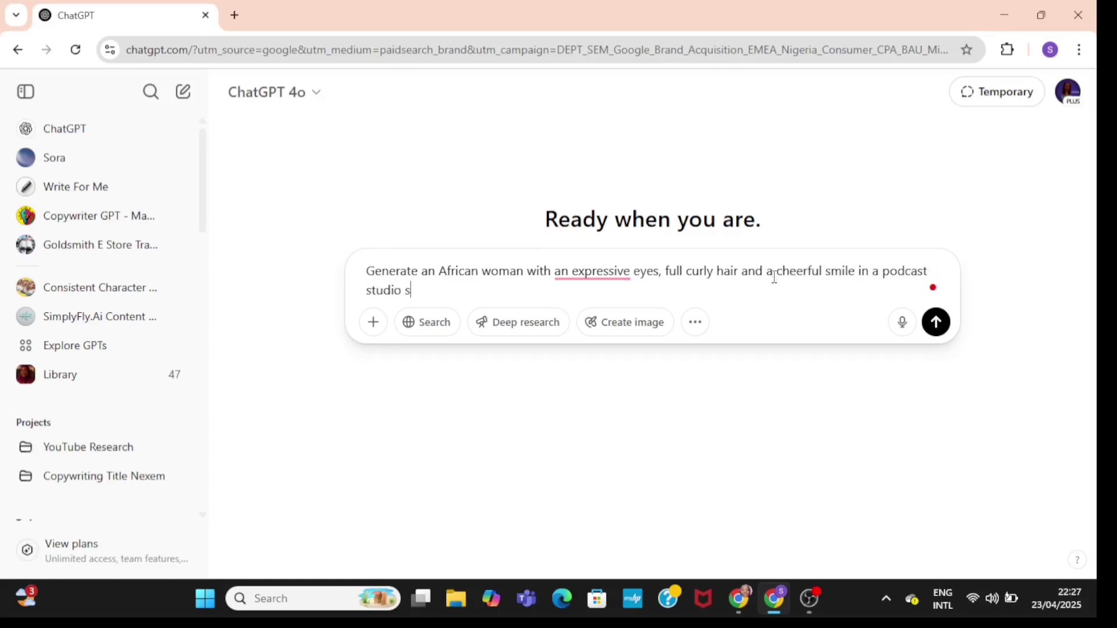
pyautogui.write('peaking into the microphone. She')
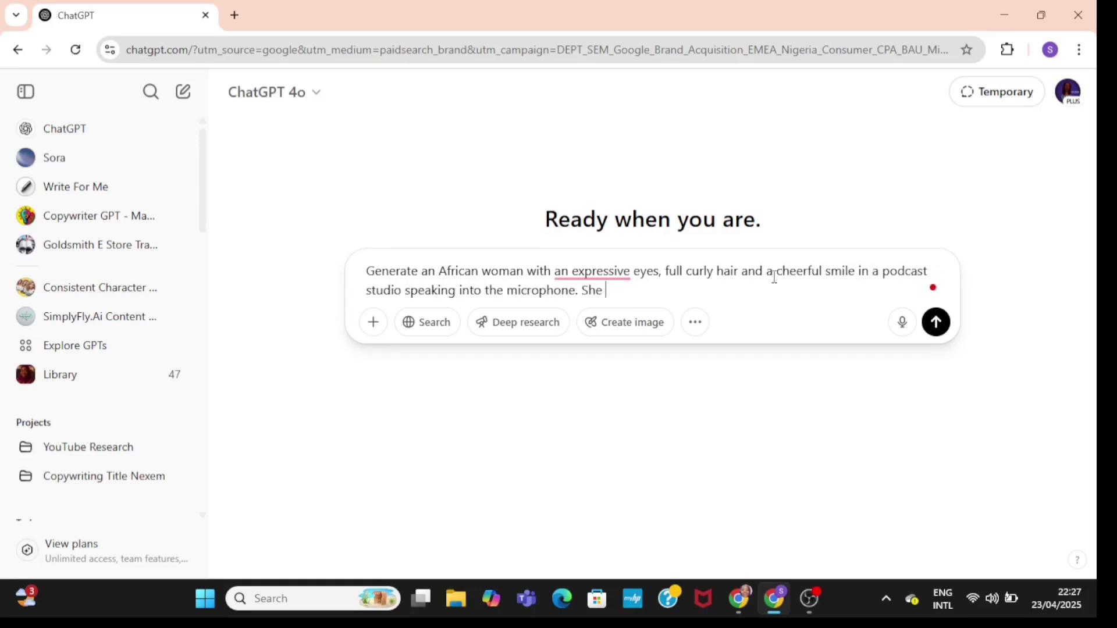
pyautogui.write('is wearing a black T-Shirt with')
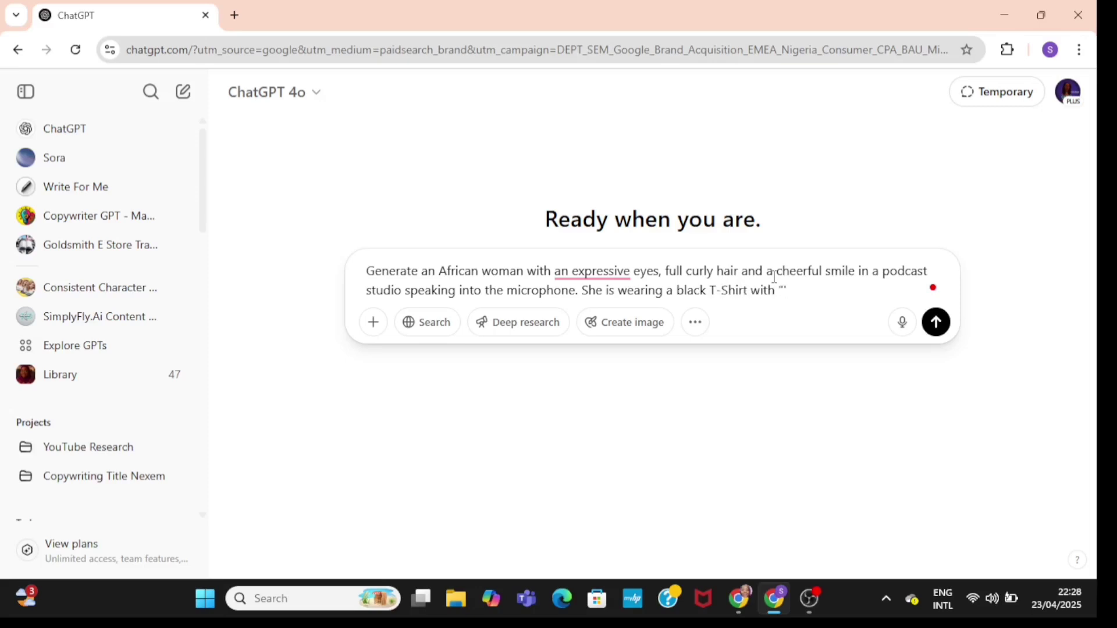
pyautogui.write('Double Sisi" writte')
pyautogui.write('n on the front with a smilin')
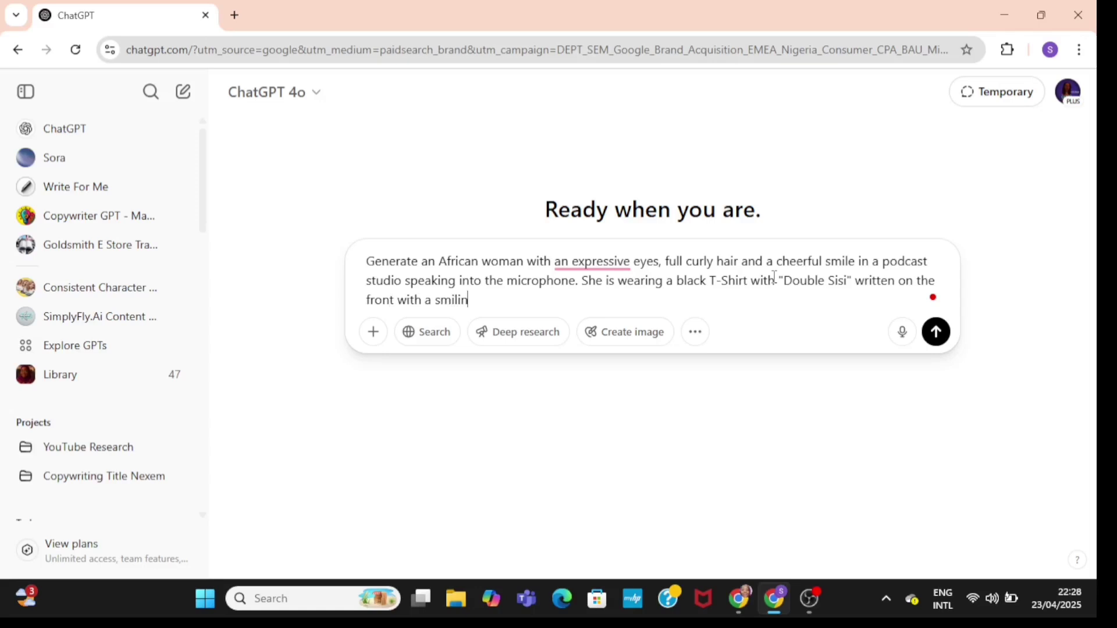
pyautogui.write('g emoji.Let the background feat')
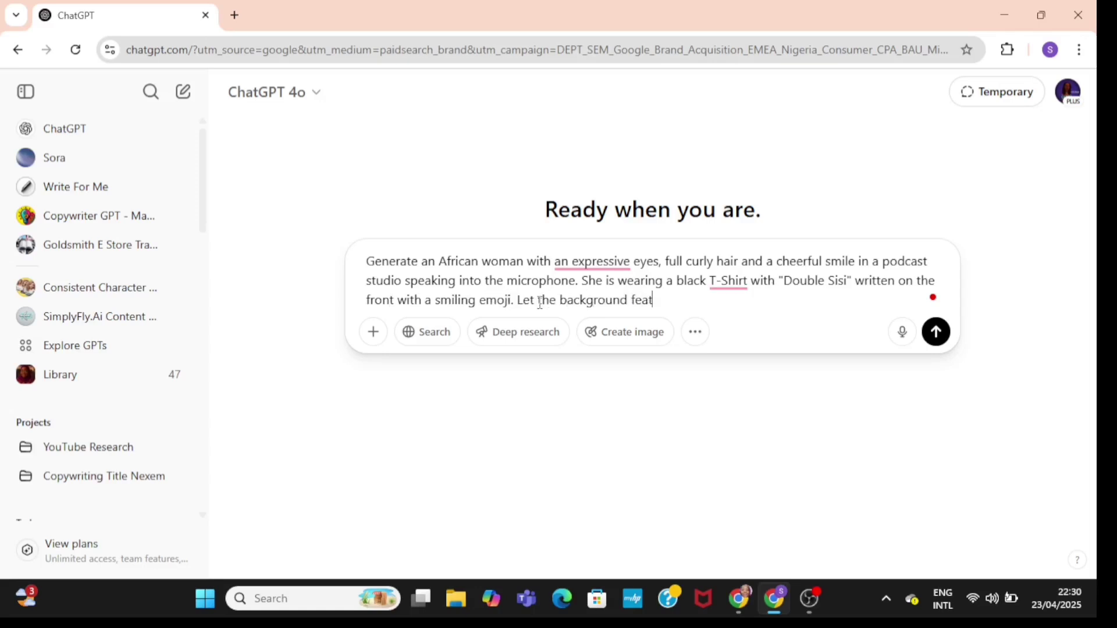
pyautogui.write('ure a Youtube silver play butto')
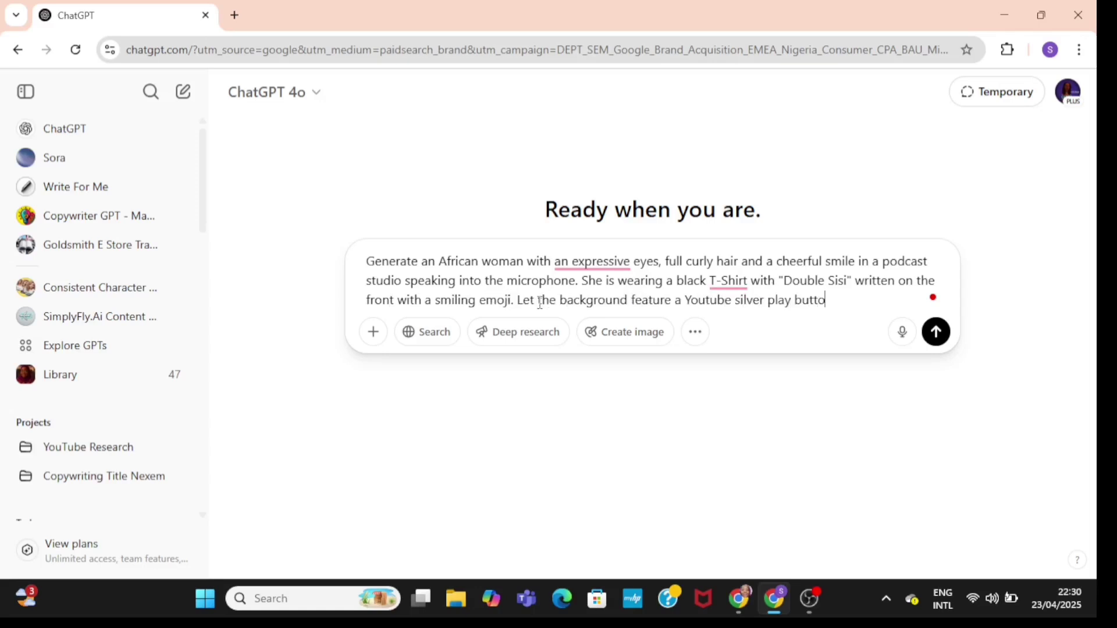
pyautogui.write('n and a potted plant. Generate')
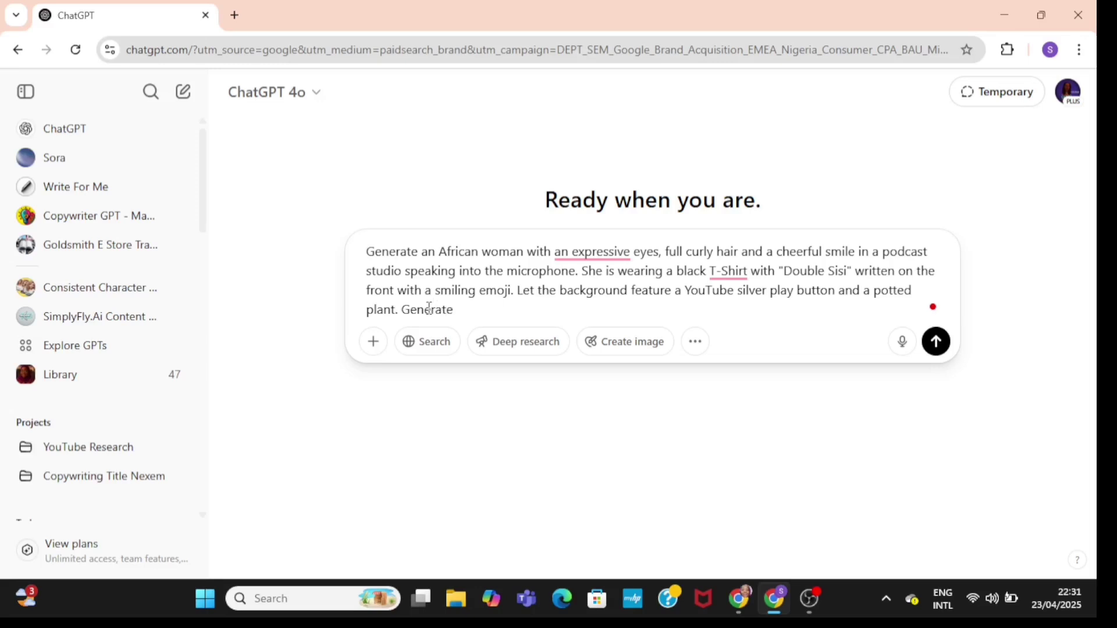
pyautogui.write(' the character in a cartoon pixar st')
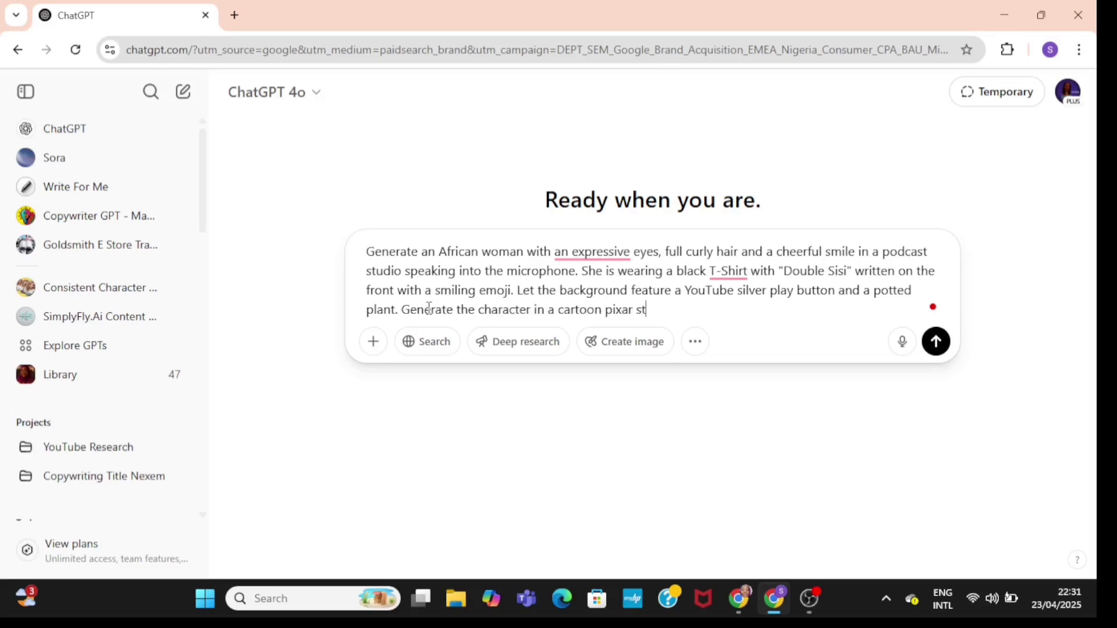
pyautogui.write('yle and make the aspect ratio 16')
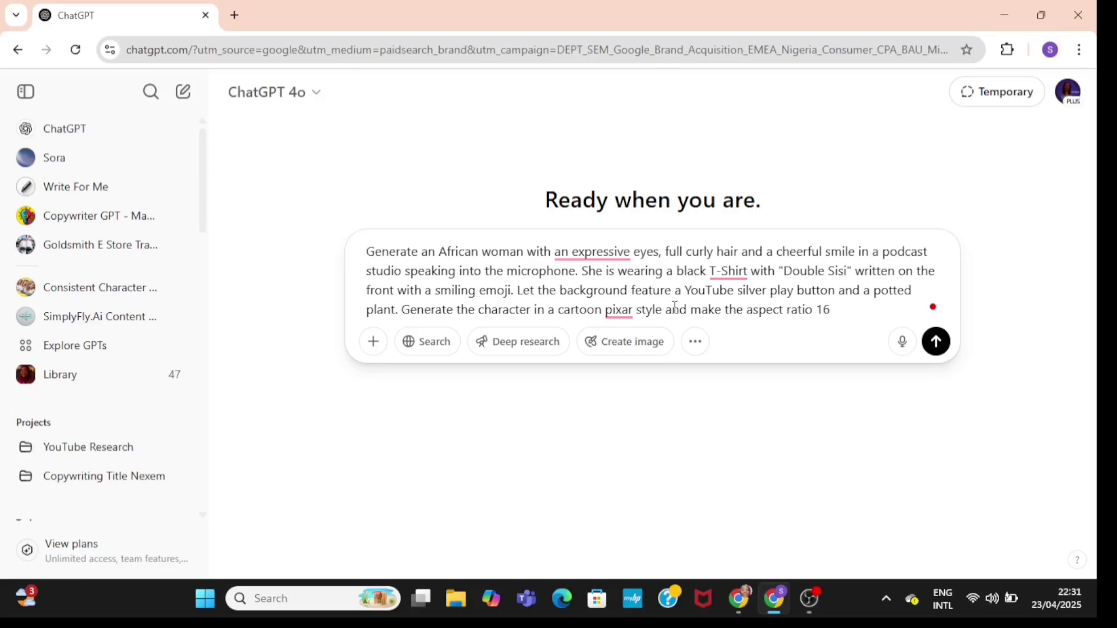
pyautogui.write('9')
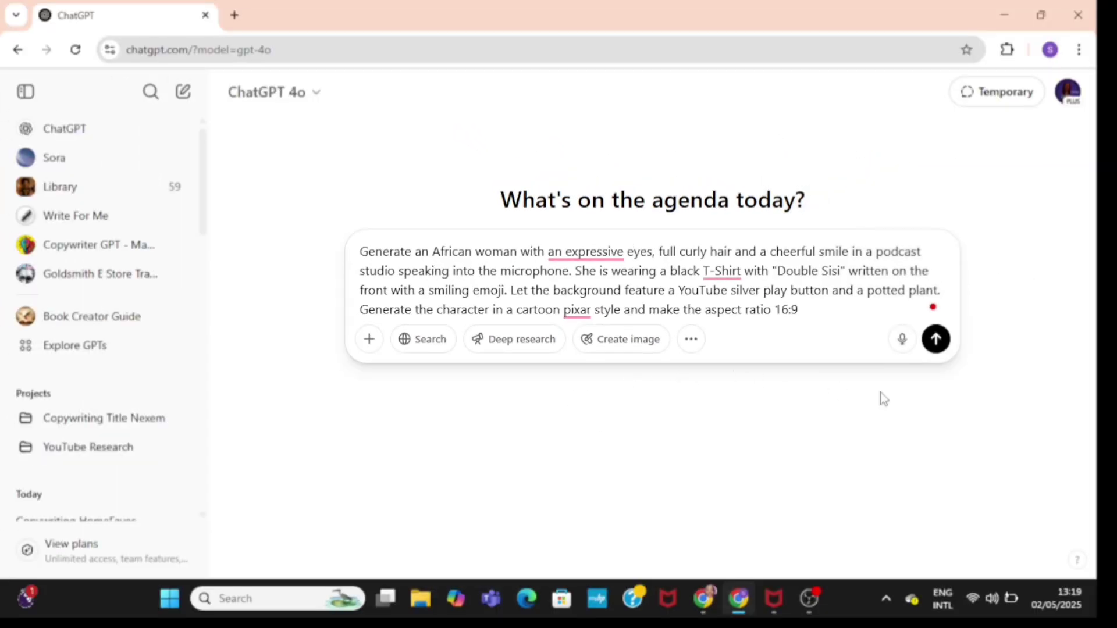
pyautogui.click(937, 343)
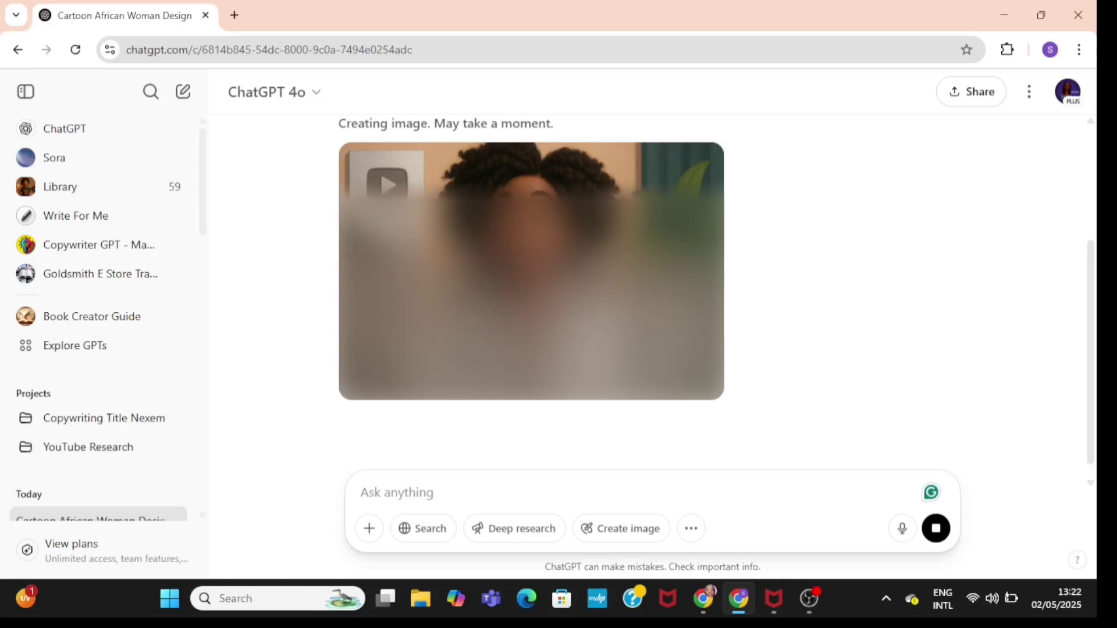
# Ask ChatGPT for the same character in the driver's seat, both hands on the steering wheel
pyautogui.write('haracter')
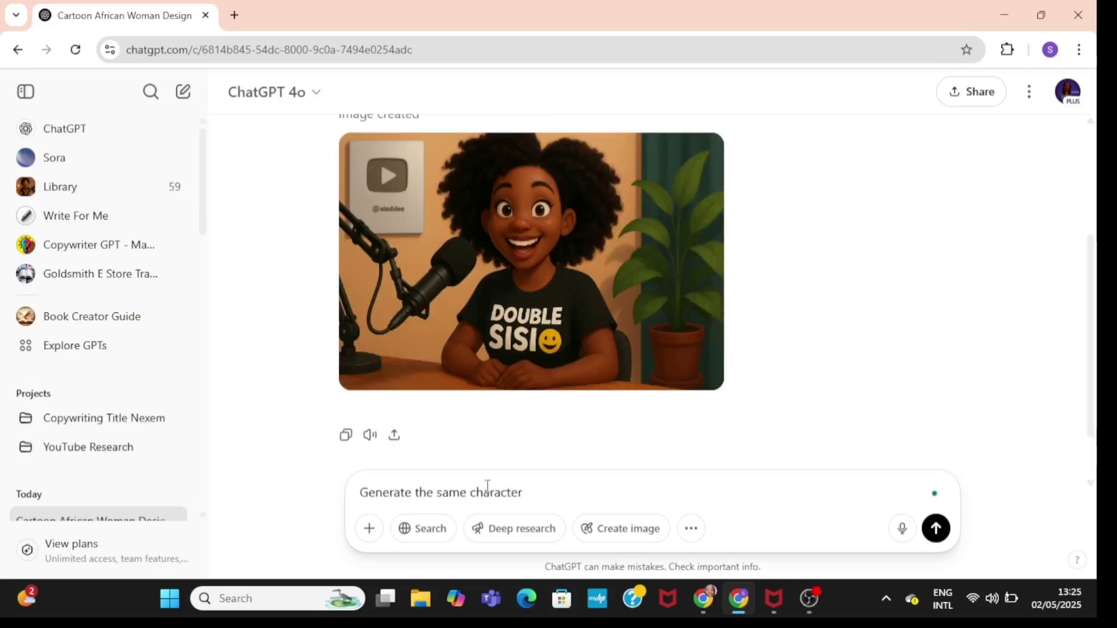
pyautogui.press('BackSpace')
pyautogui.press('BackSpace')
pyautogui.write('sitting in the drivers seat o')
pyautogui.write('f a car ')
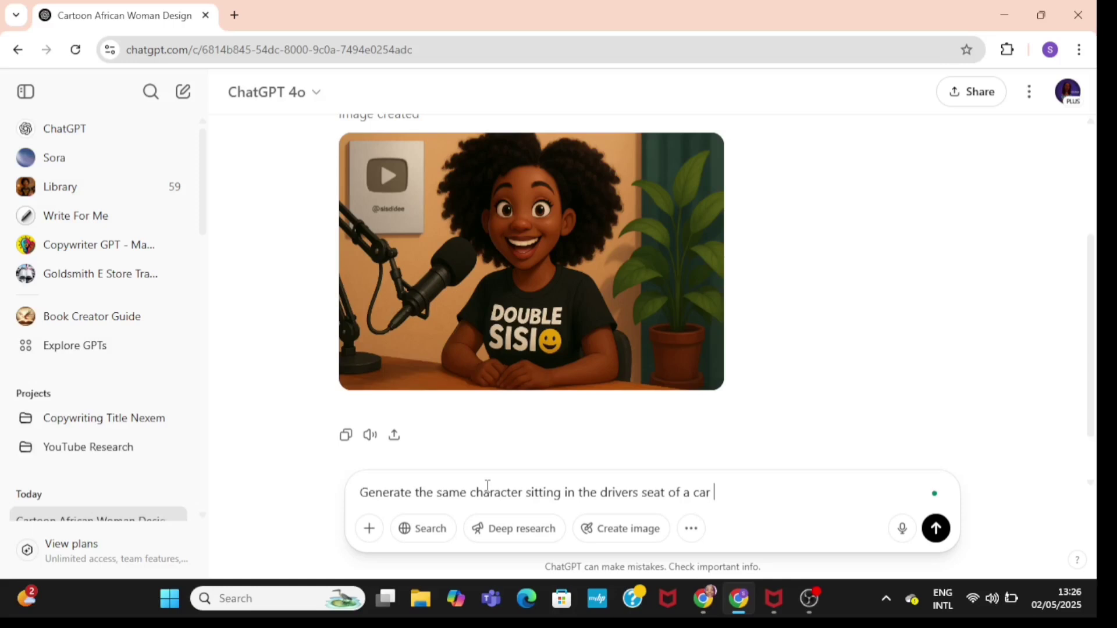
pyautogui.write('with her two hands ')
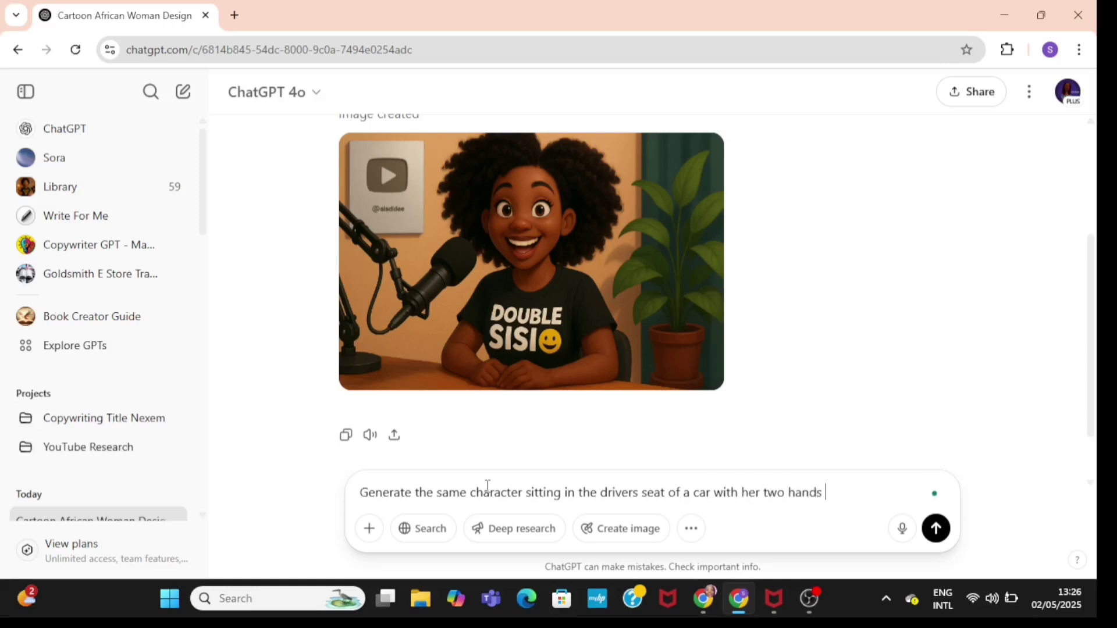
pyautogui.write('on the steering')
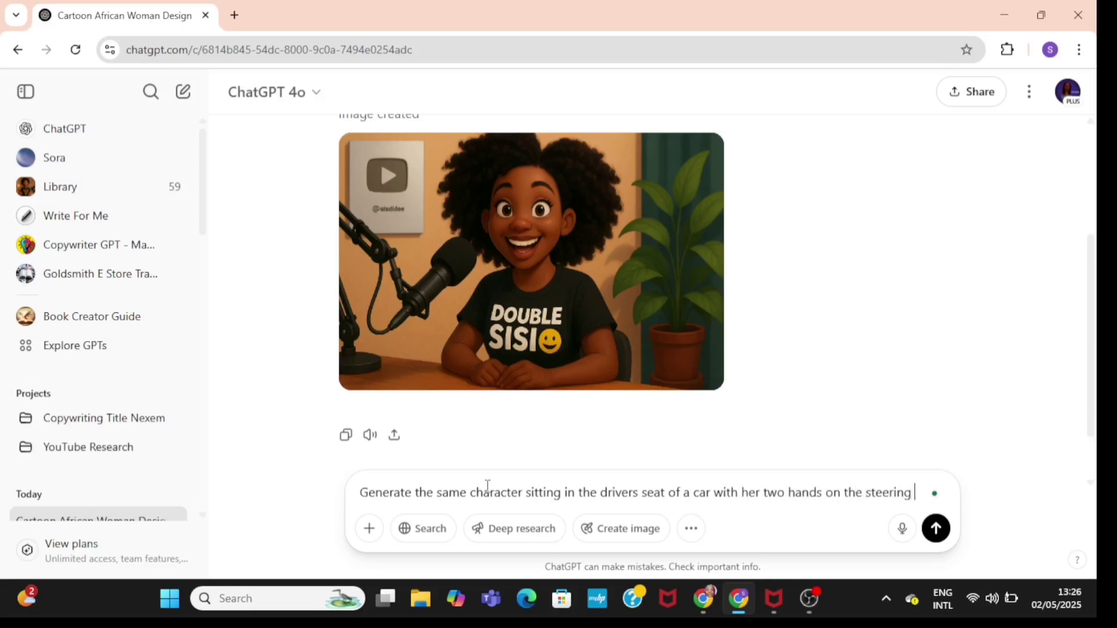
pyautogui.write(' wheel like she is driving.She i')
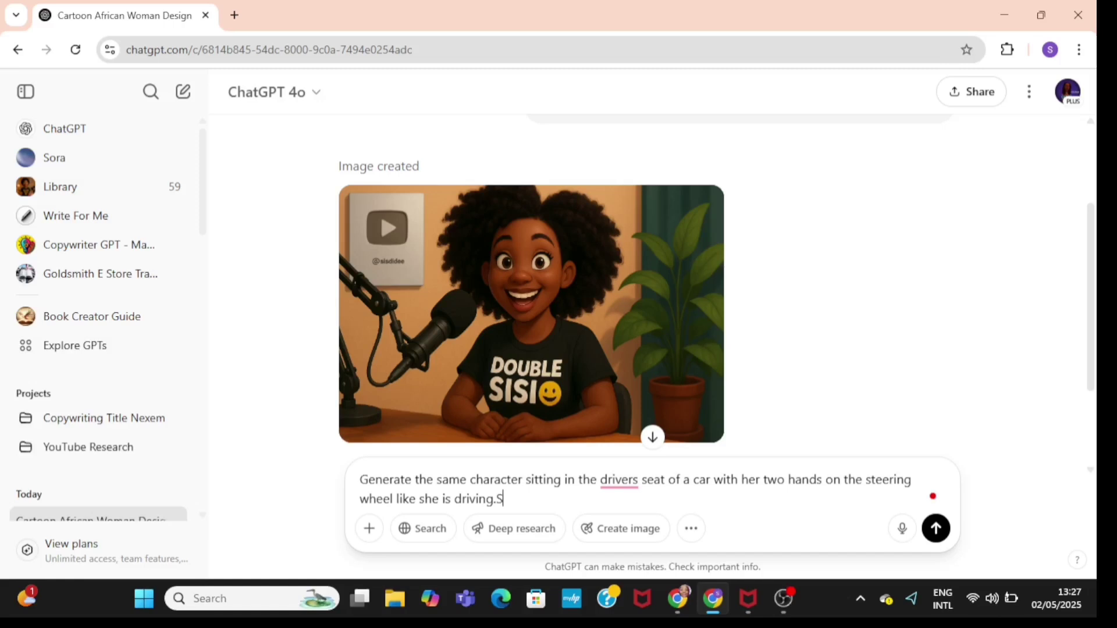
pyautogui.write('s wearing a ')
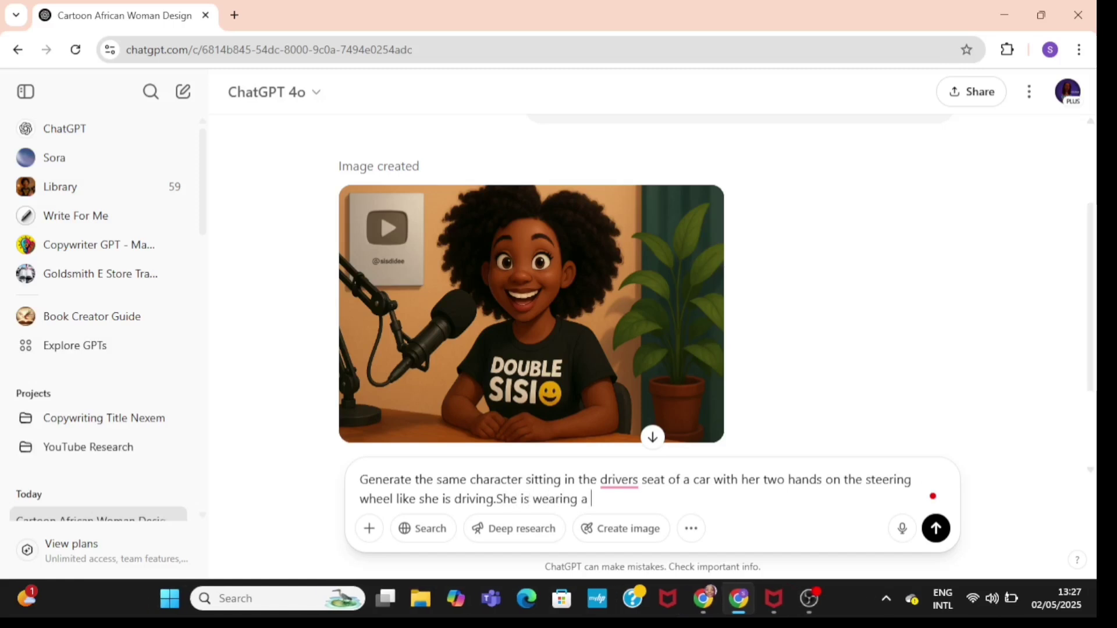
pyautogui.write('black T-shirt ')
pyautogui.write('with "Double Sisi')
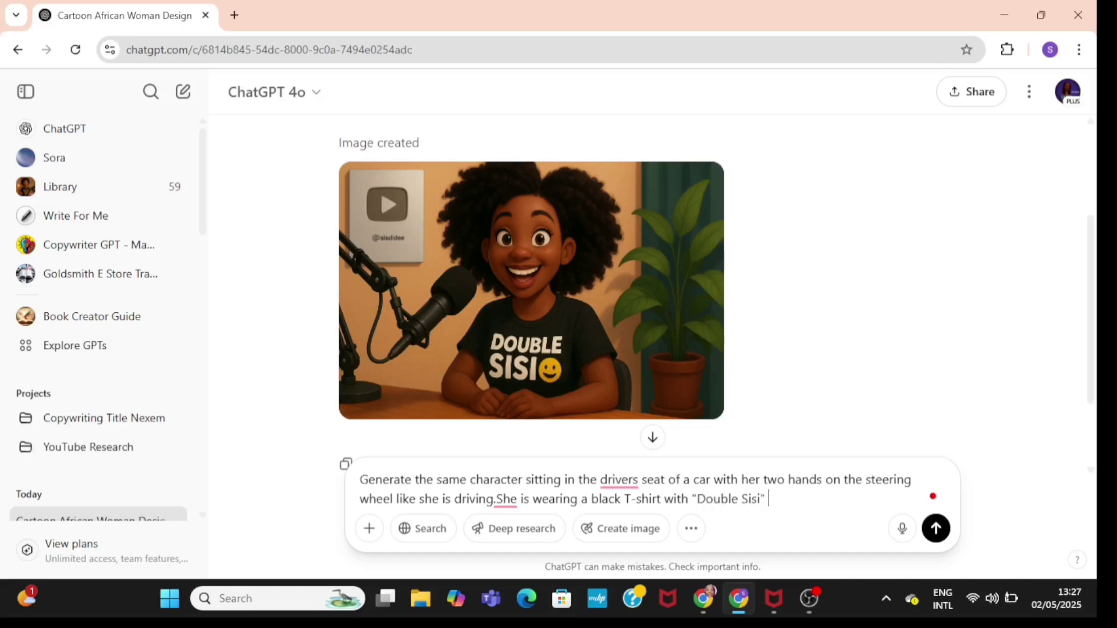
pyautogui.write('boldly o')
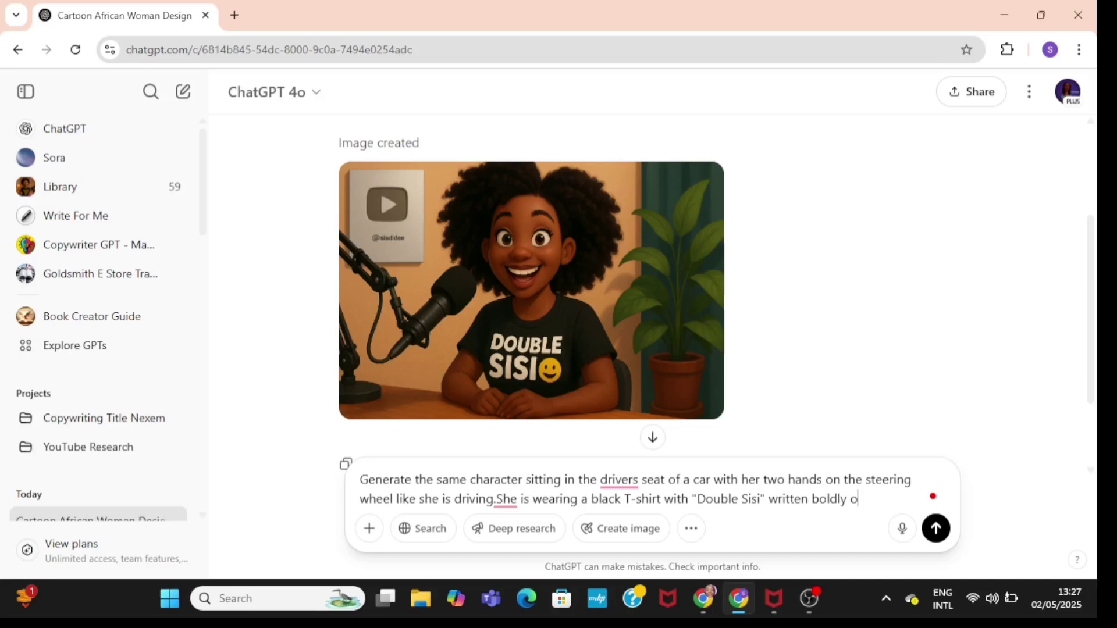
pyautogui.write('n the front with a smilin')
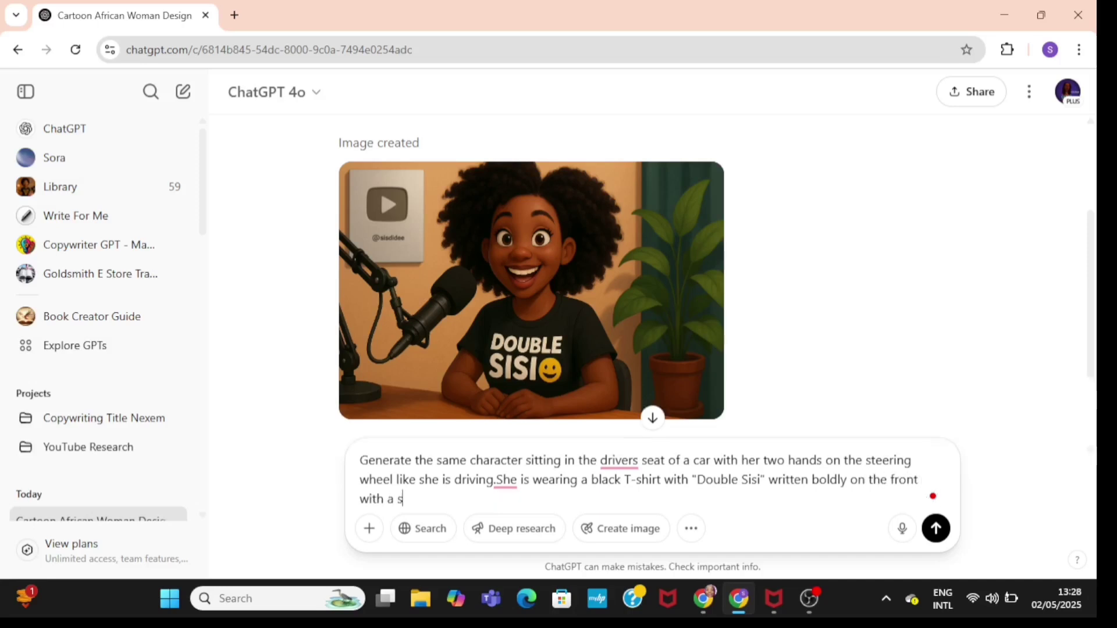
pyautogui.write('g emoji')
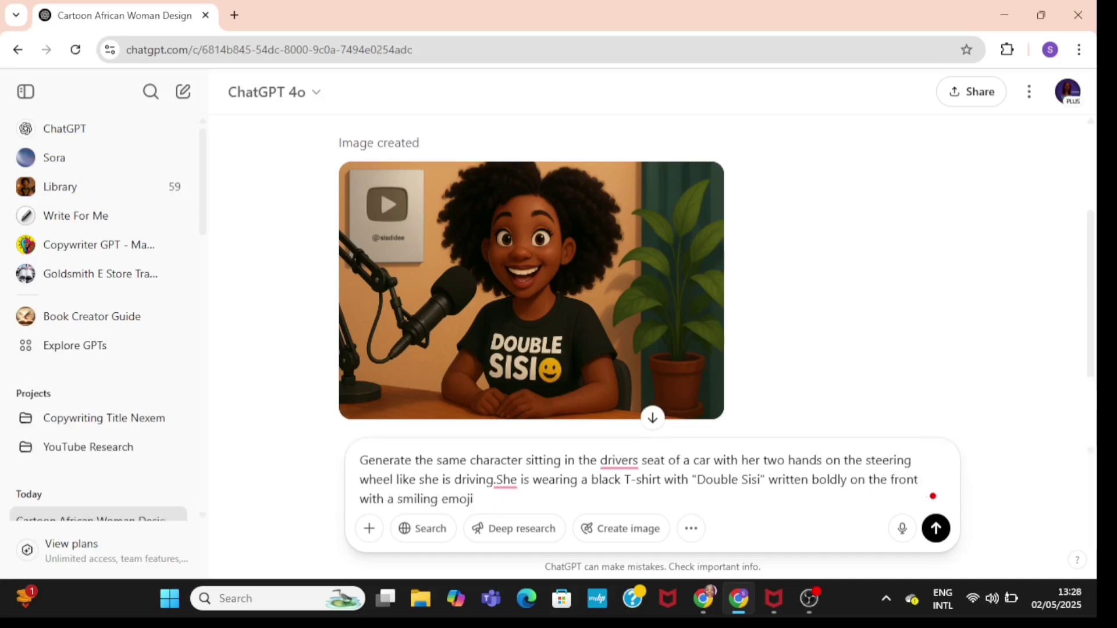
pyautogui.click(935, 529)
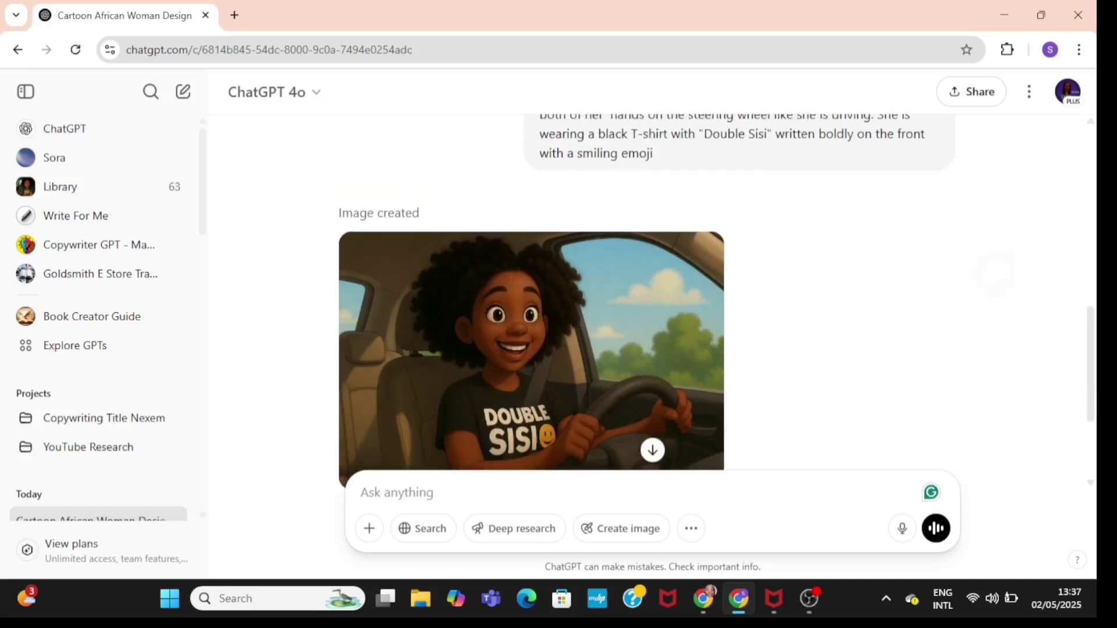
pyautogui.moveTo(531, 322)
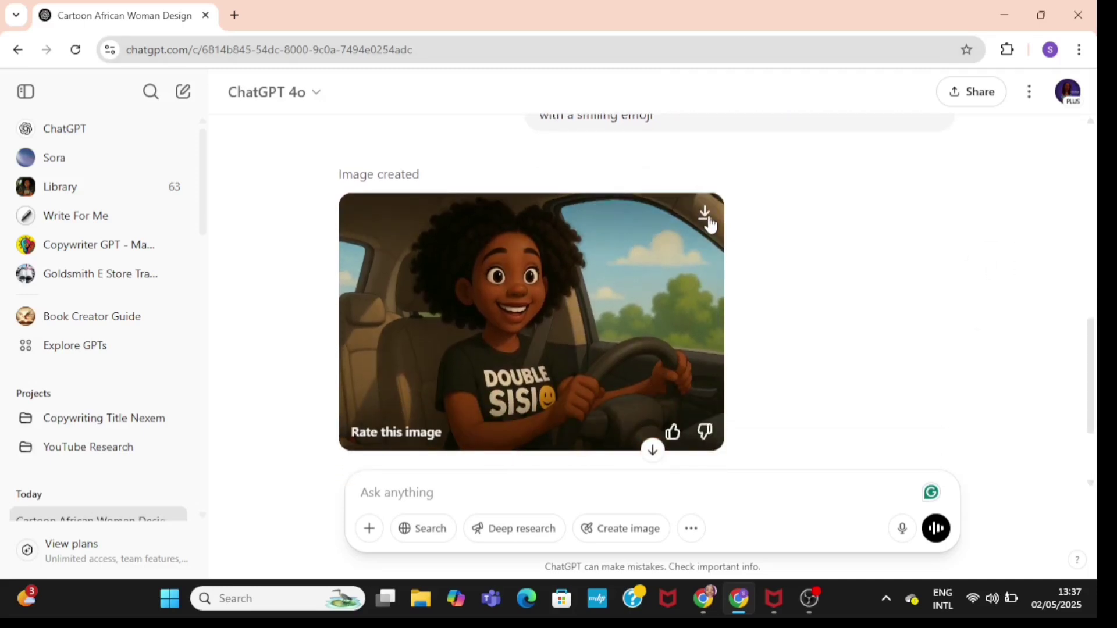
# Save the driving image, then prompt for the character recording a YouTube video in a lit bedroom
pyautogui.click(706, 216)
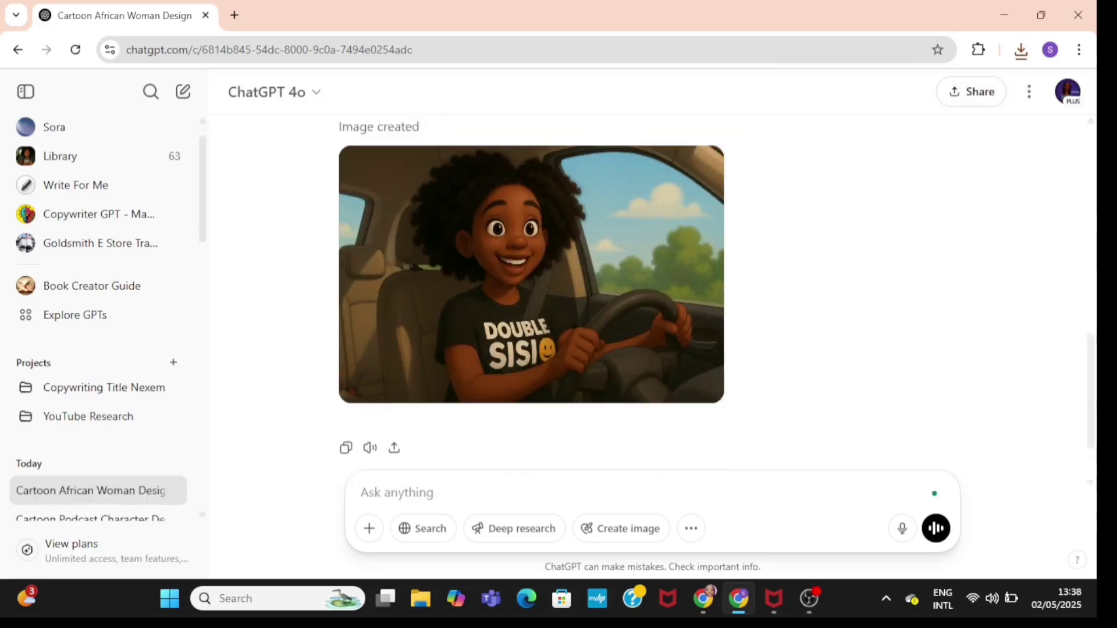
pyautogui.write('Gen')
pyautogui.write('erate the')
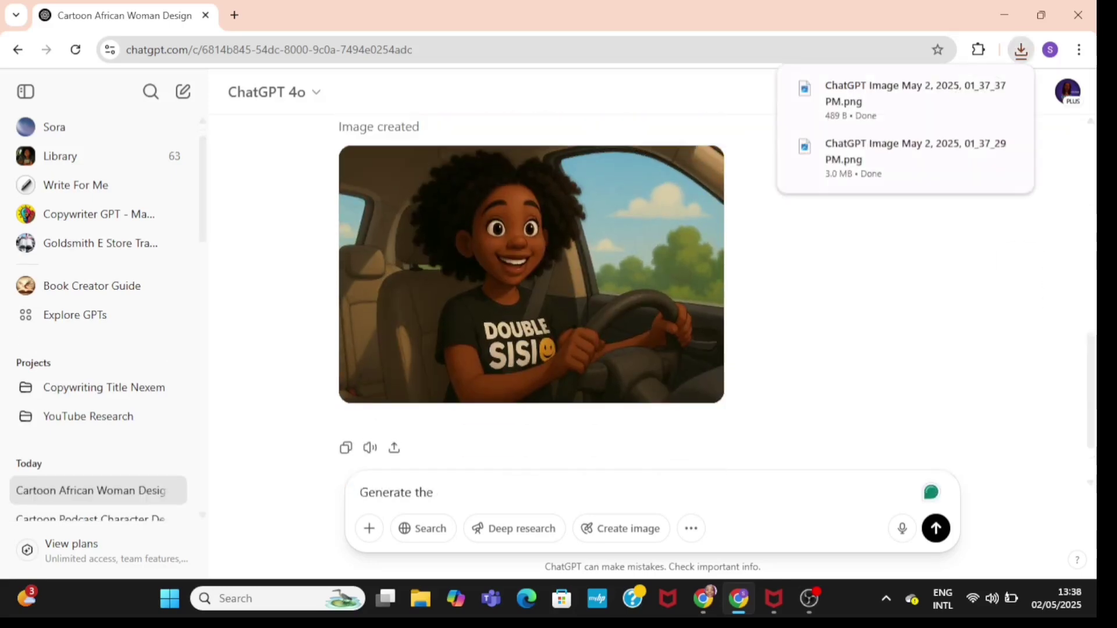
pyautogui.write(' same cha')
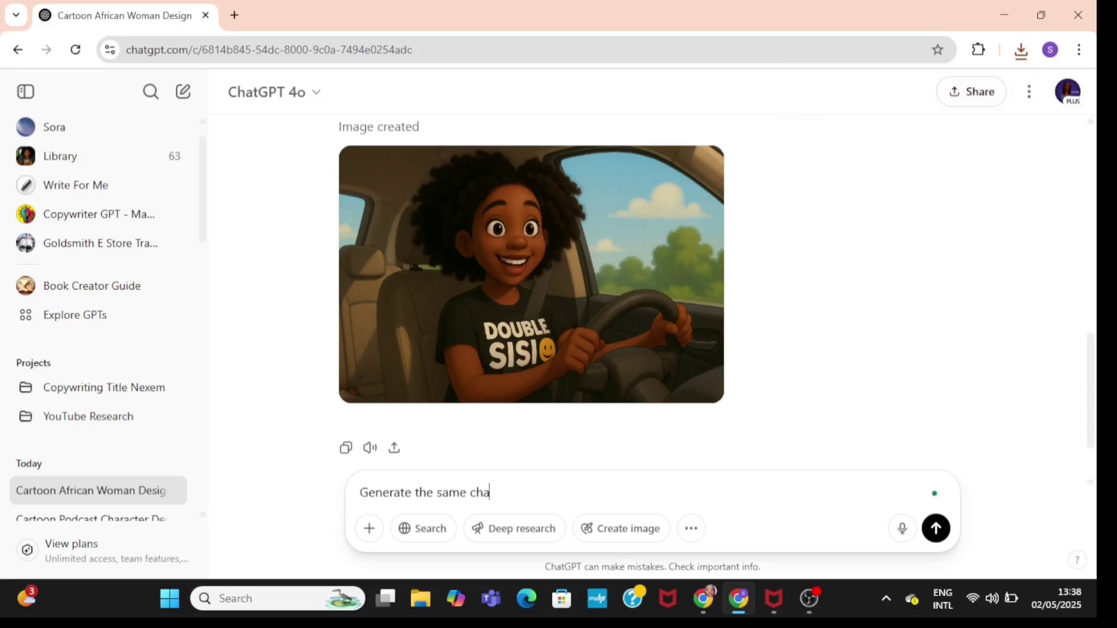
pyautogui.write('on')
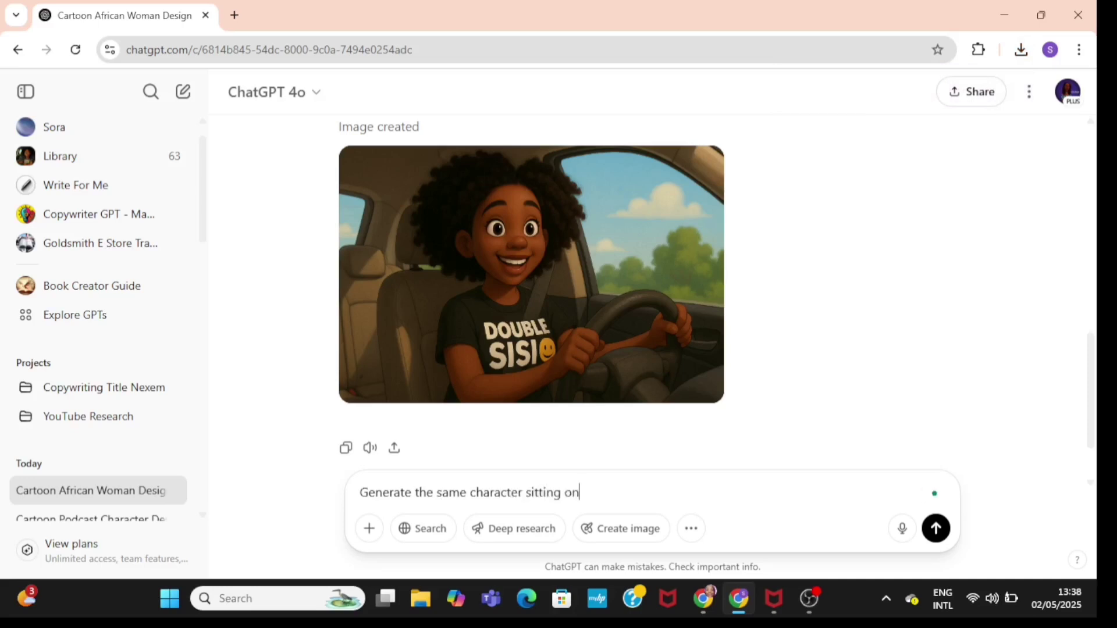
pyautogui.write(' t')
pyautogui.press('BackSpace')
pyautogui.press('BackSpace')
pyautogui.press('BackSpace')
pyautogui.write('in the')
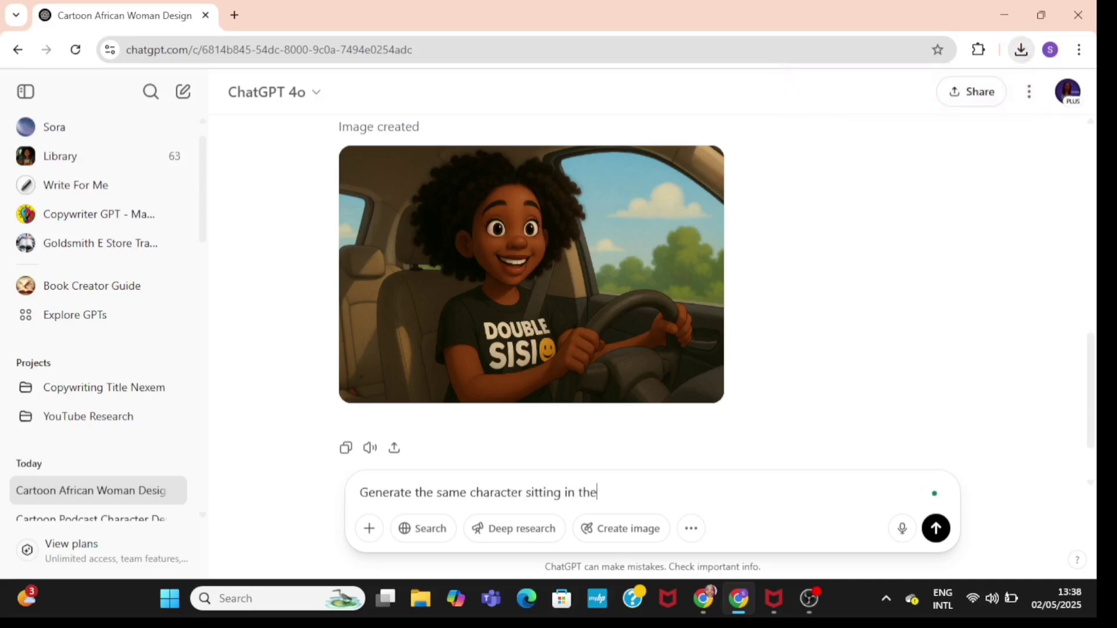
pyautogui.write(' centre of her be')
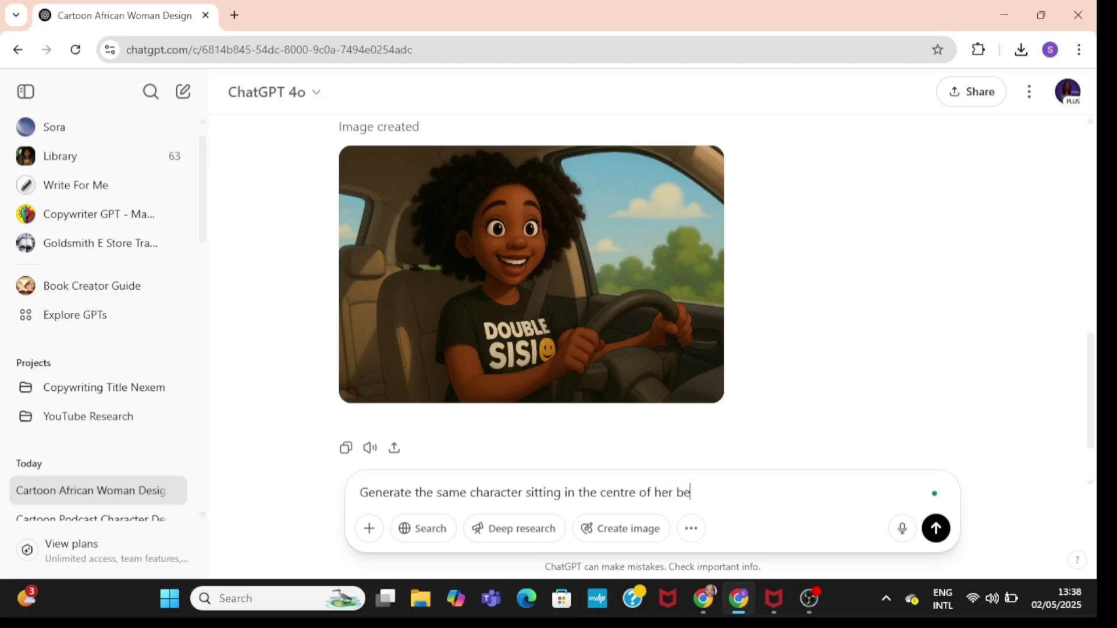
pyautogui.write(' lit')
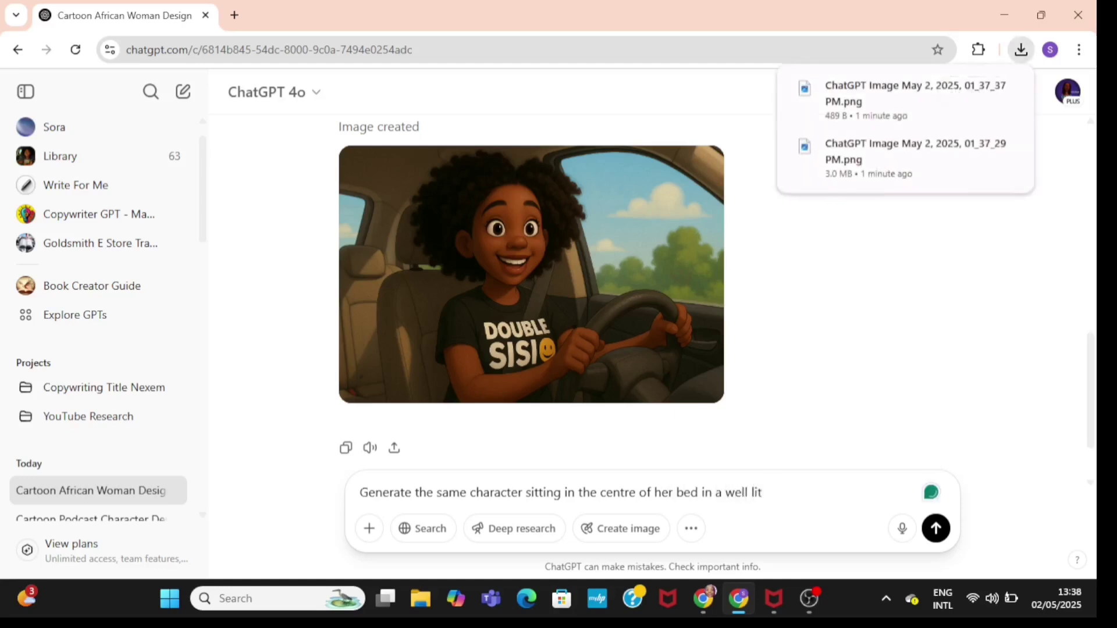
pyautogui.write(' bedroom genera')
pyautogui.press('BackSpace')
pyautogui.press('BackSpace')
pyautogui.press('BackSpace')
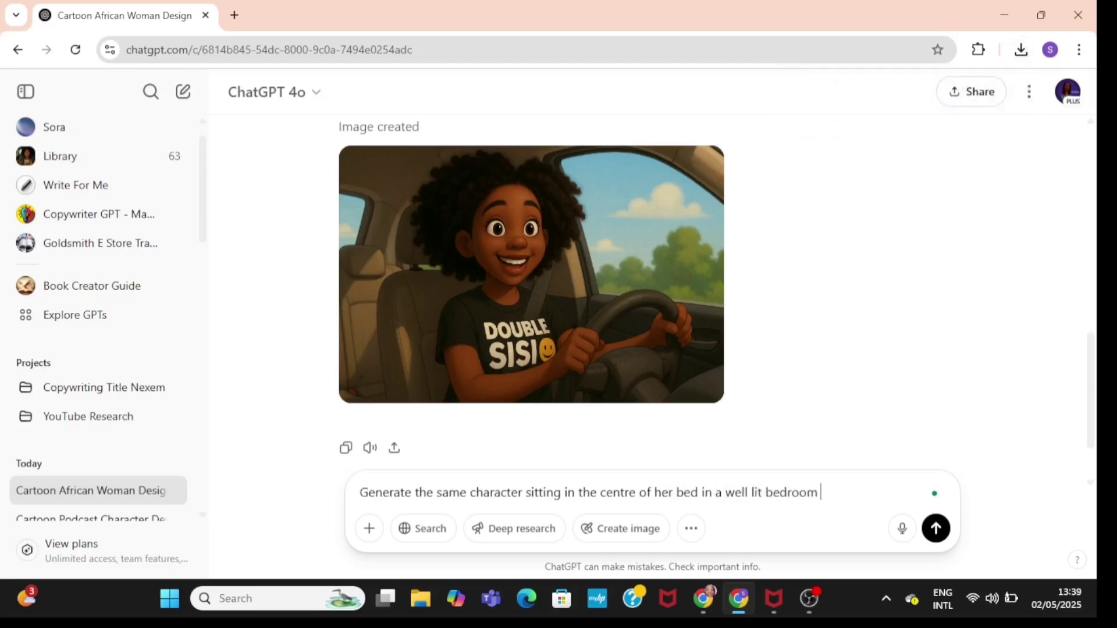
pyautogui.write('creating ')
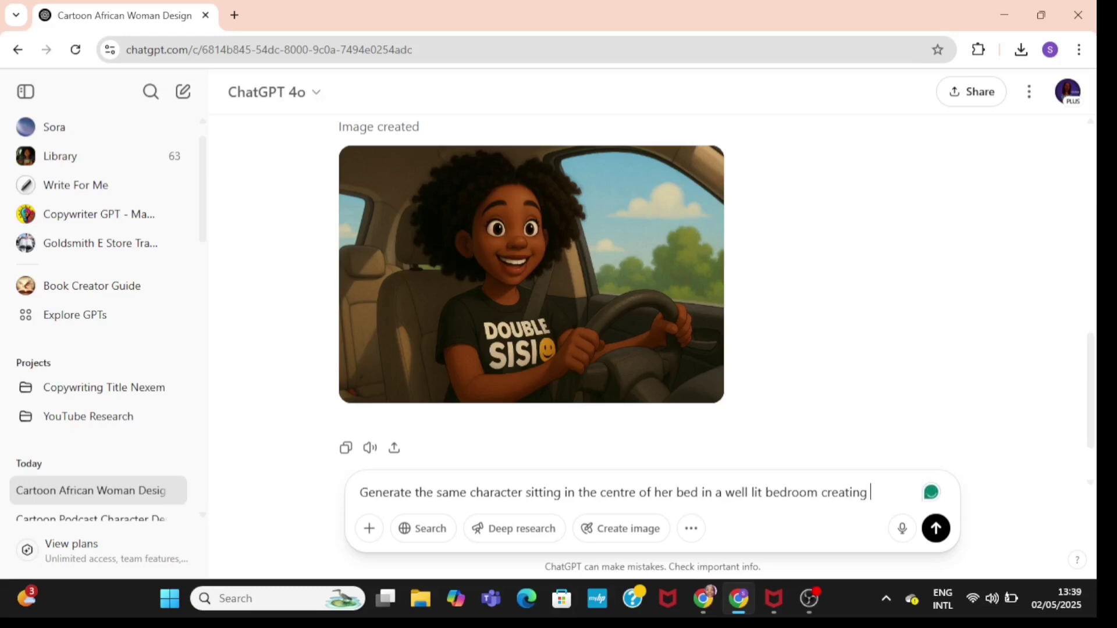
pyautogui.press('BackSpace')
pyautogui.press('BackSpace')
pyautogui.press('BackSpace')
pyautogui.press('BackSpace')
pyautogui.press('BackSpace')
pyautogui.press('BackSpace')
pyautogui.press('BackSpace')
pyautogui.press('BackSpace')
pyautogui.press('BackSpace')
pyautogui.write('recordin')
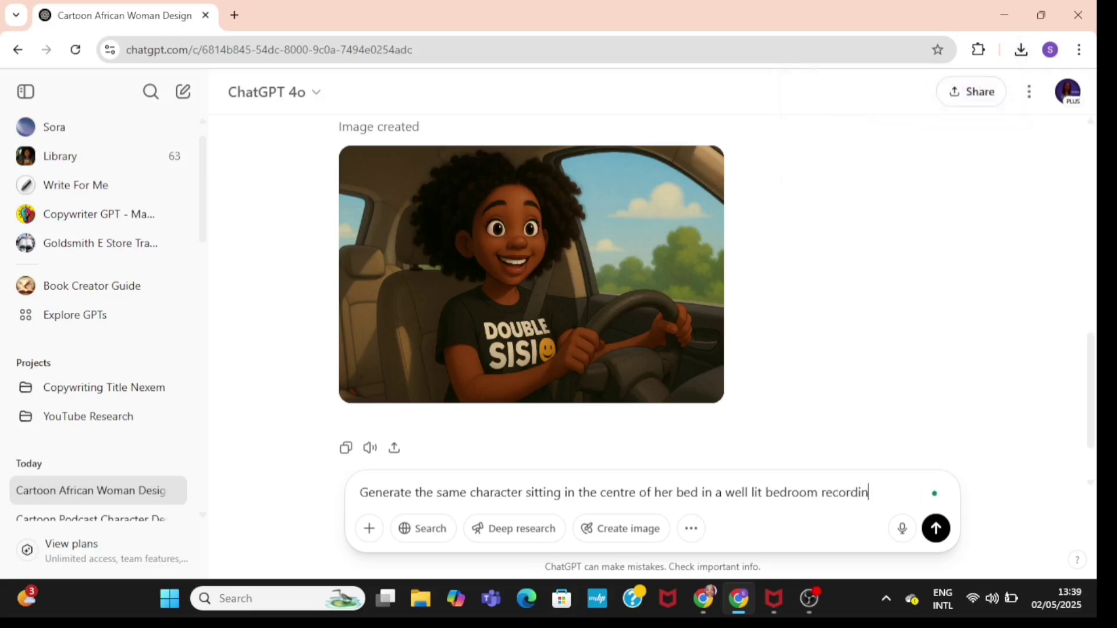
pyautogui.press('BackSpace')
pyautogui.press('BackSpace')
pyautogui.press('BackSpace')
pyautogui.write('ube video')
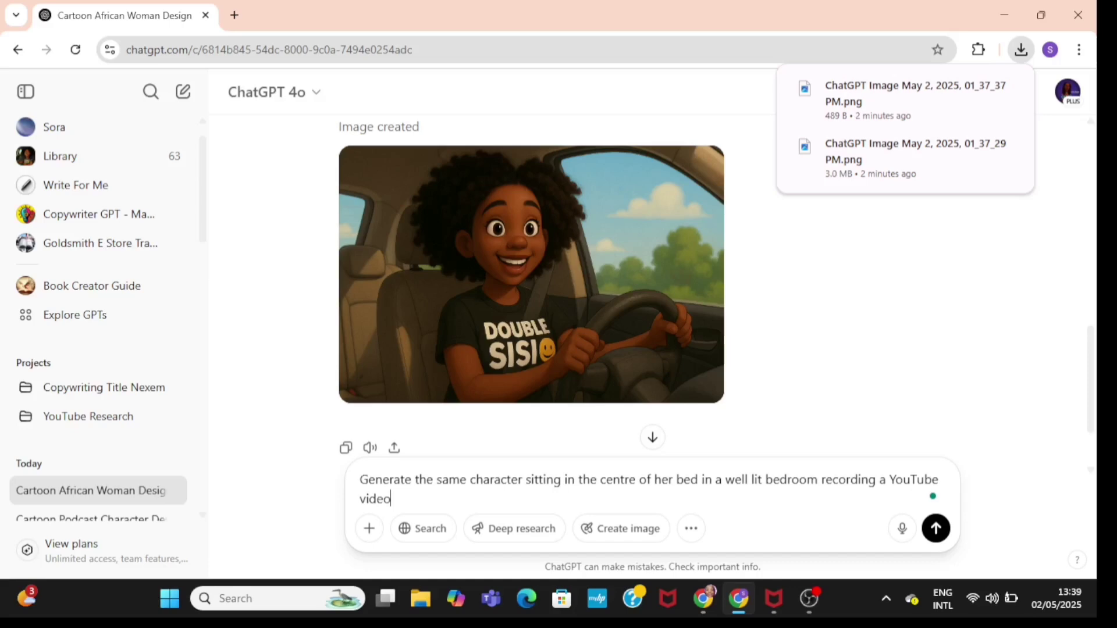
pyautogui.click(936, 528)
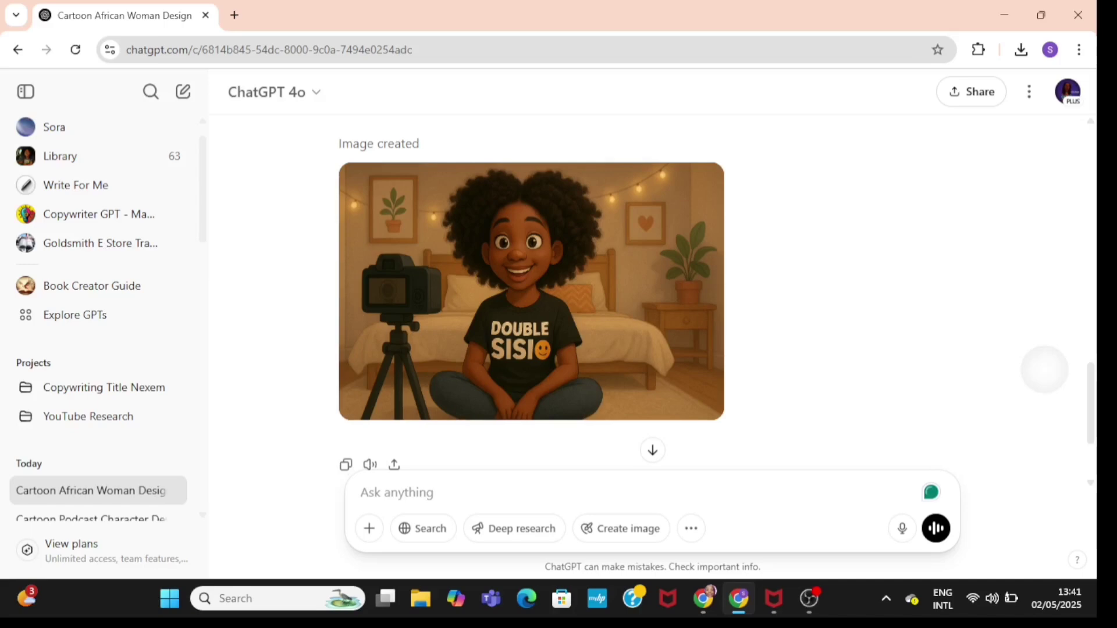
# Download the generated bedroom image from ChatGPT
pyautogui.click(706, 185)
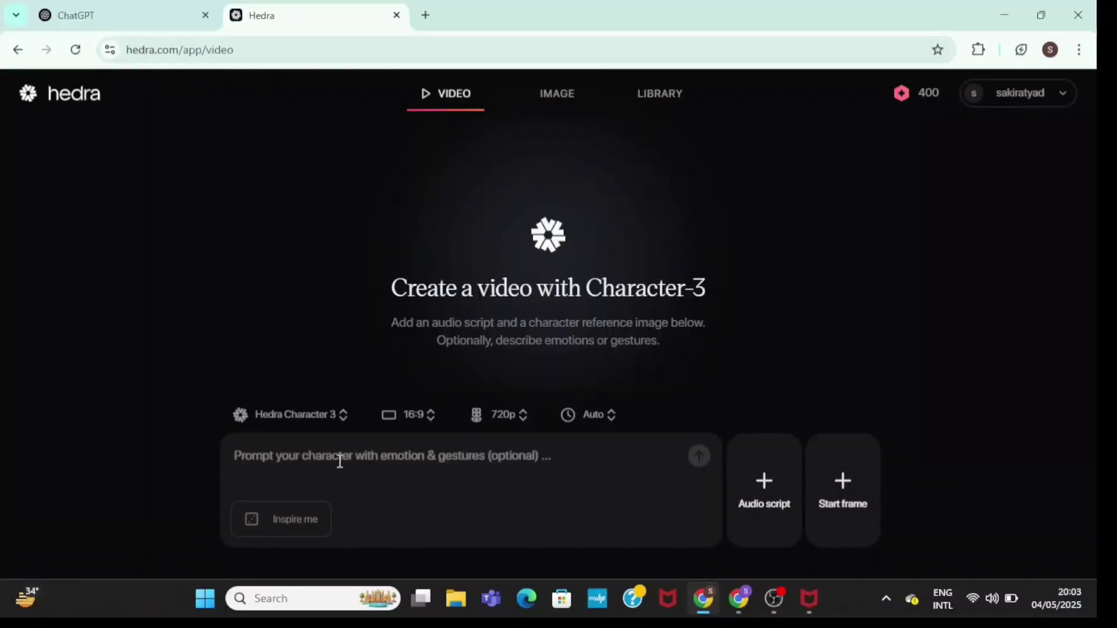
# Keep the Hedra Character 3 model, 16:9 aspect ratio and 720p resolution
pyautogui.click(342, 417)
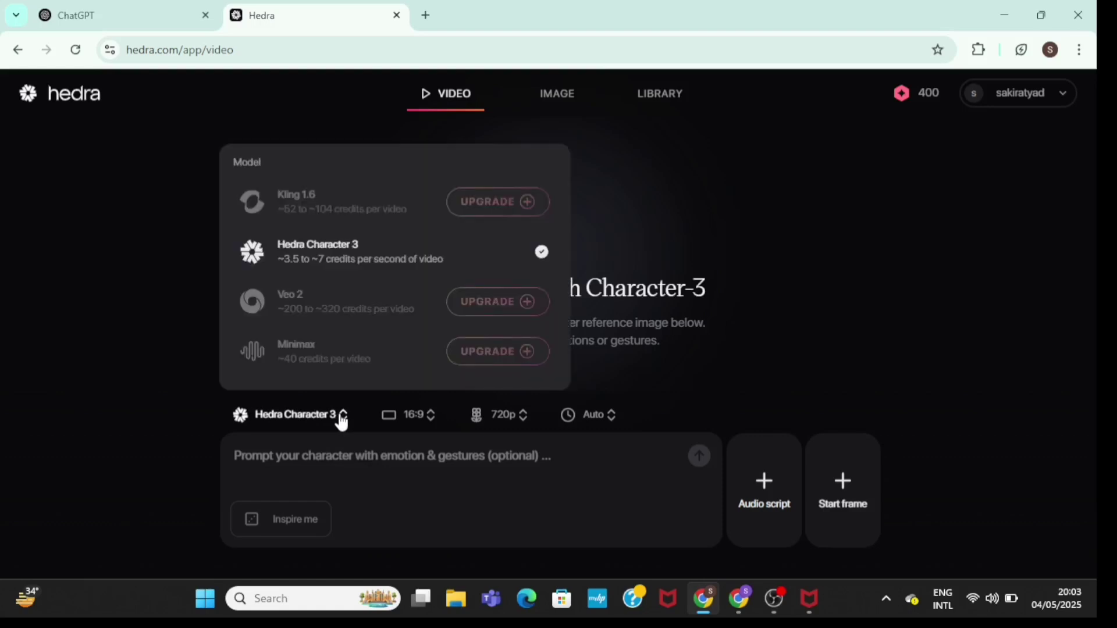
pyautogui.click(377, 269)
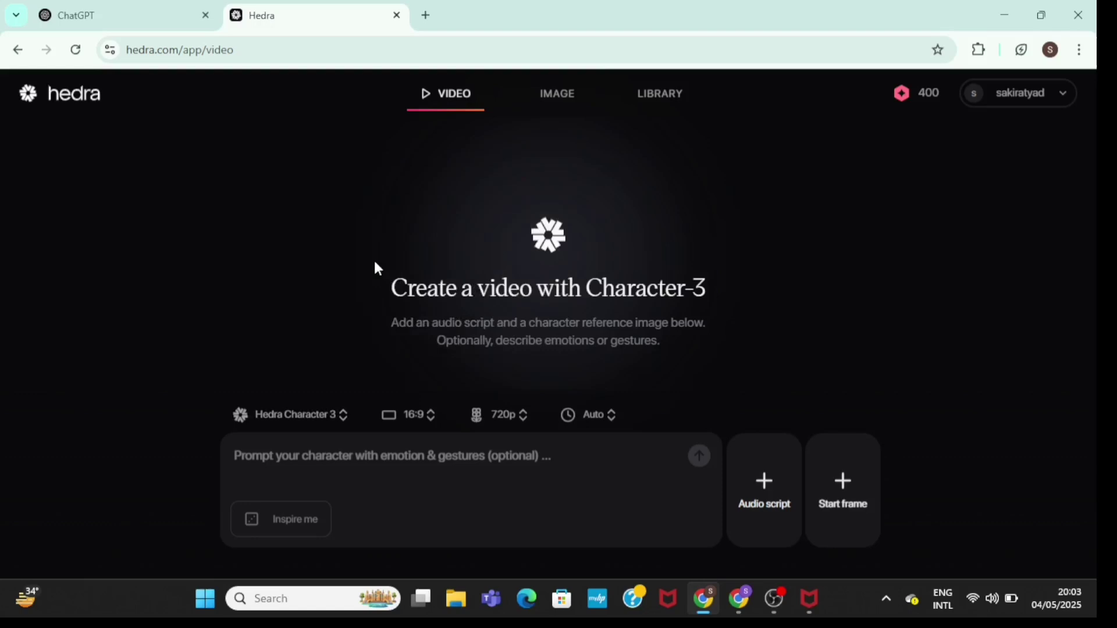
pyautogui.click(429, 417)
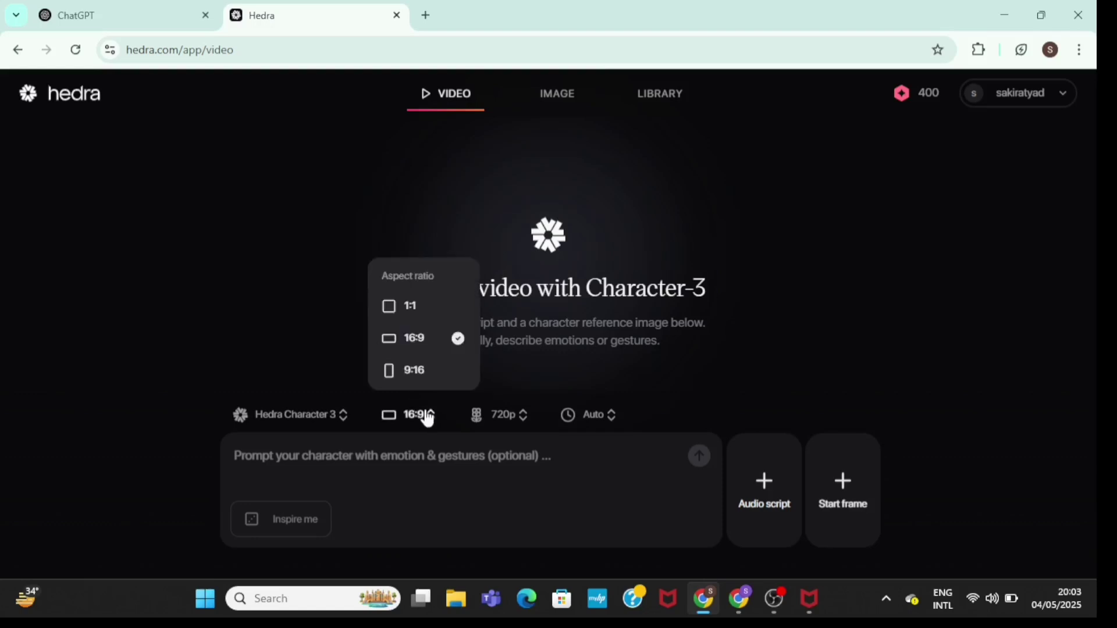
pyautogui.click(432, 348)
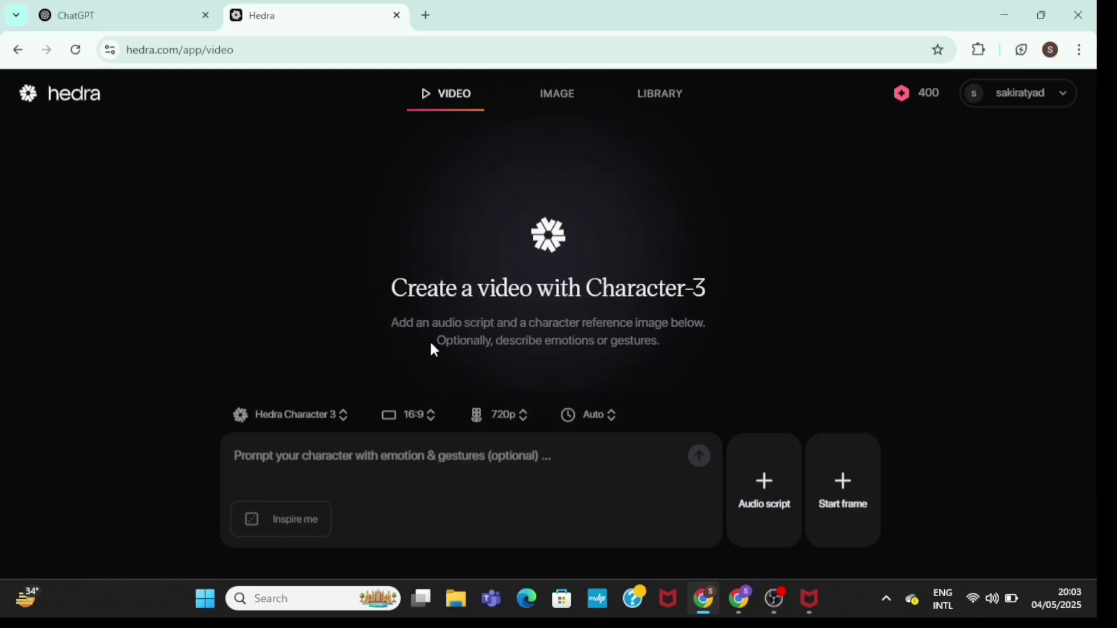
pyautogui.click(526, 424)
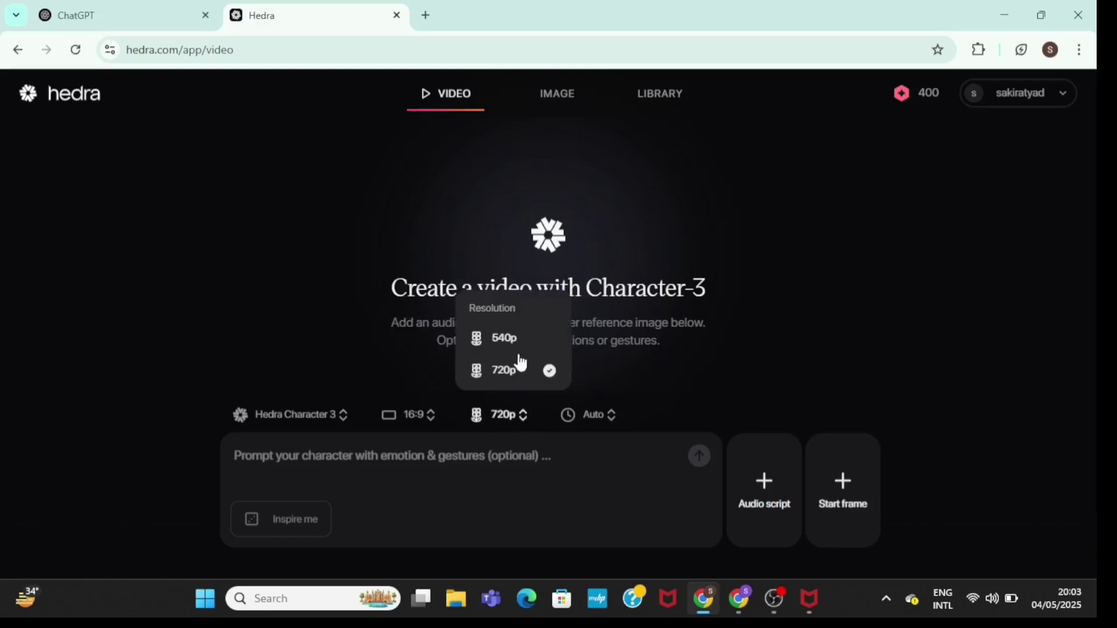
pyautogui.click(511, 372)
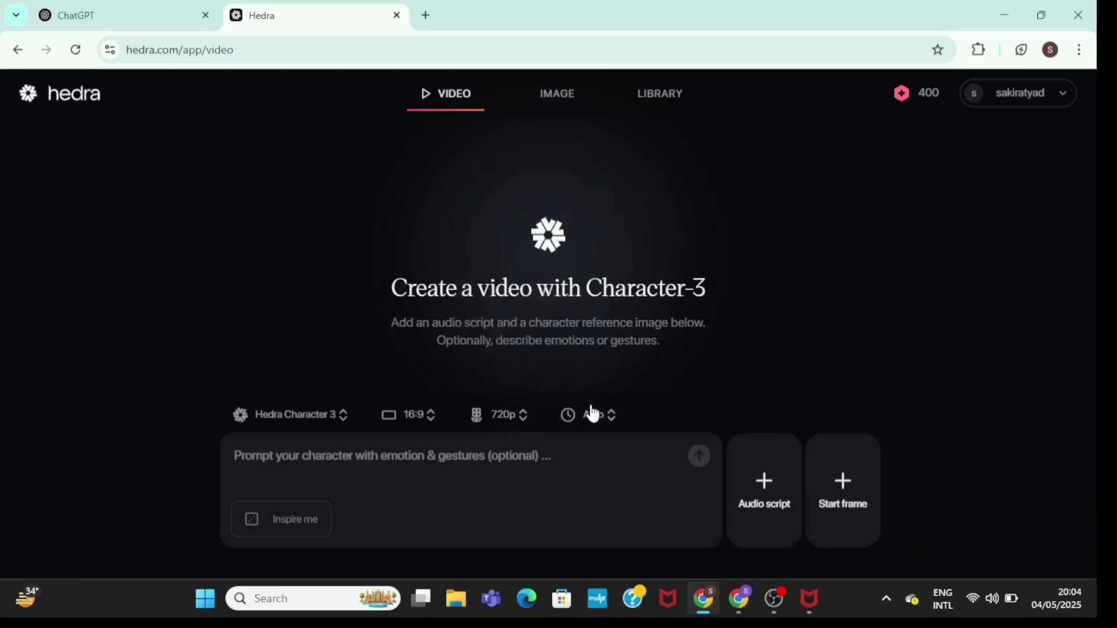
# Accept Hedra's biometric consent terms for uploading a start-frame image
pyautogui.click(845, 487)
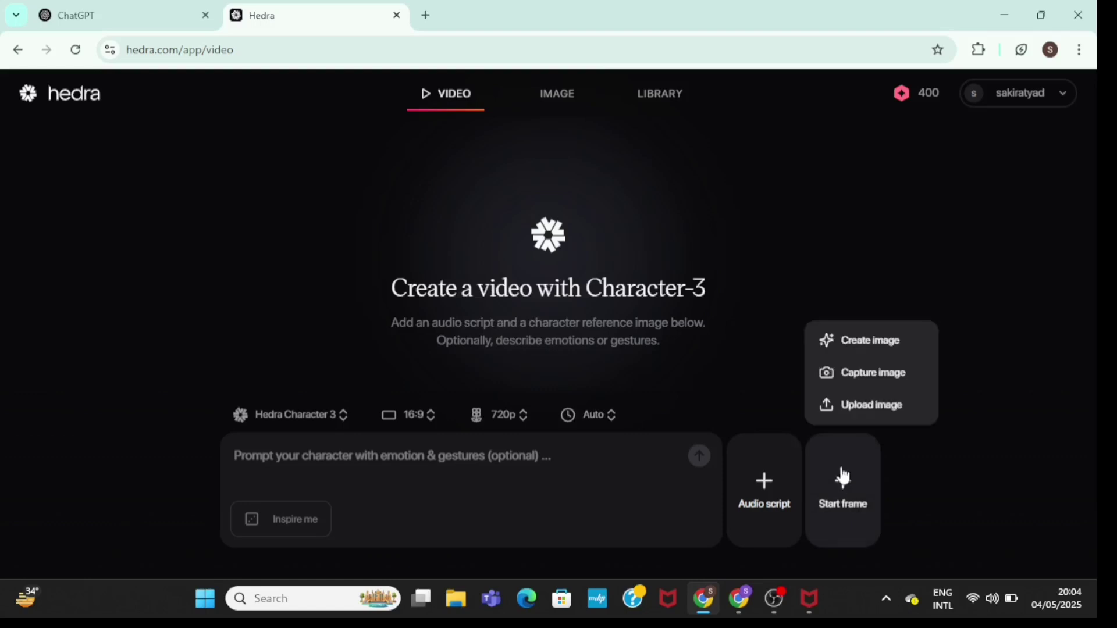
pyautogui.click(845, 406)
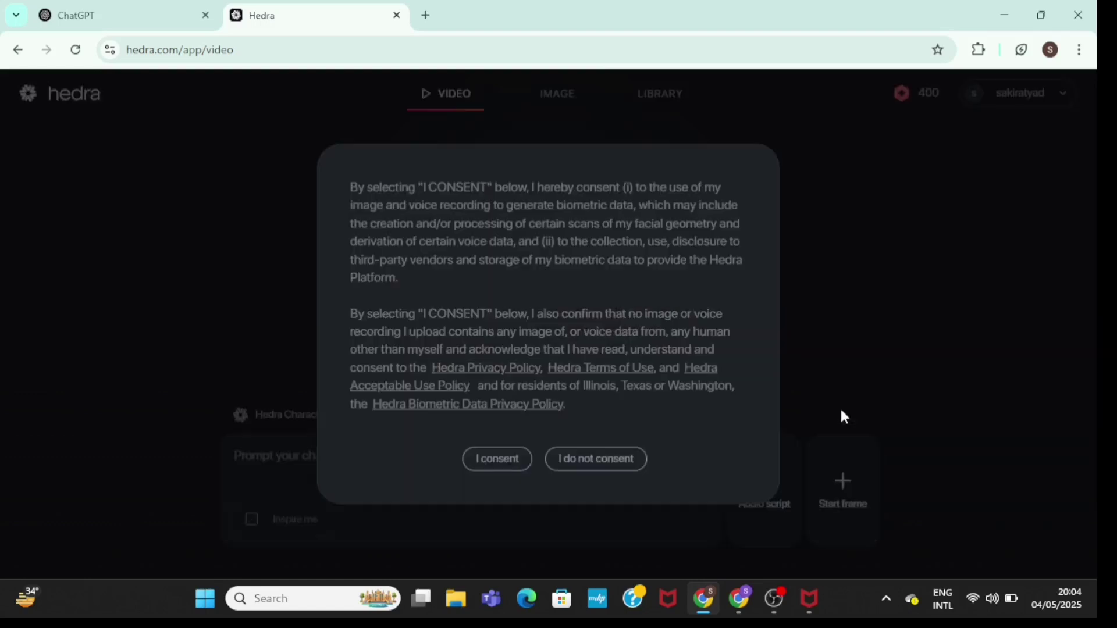
pyautogui.click(493, 469)
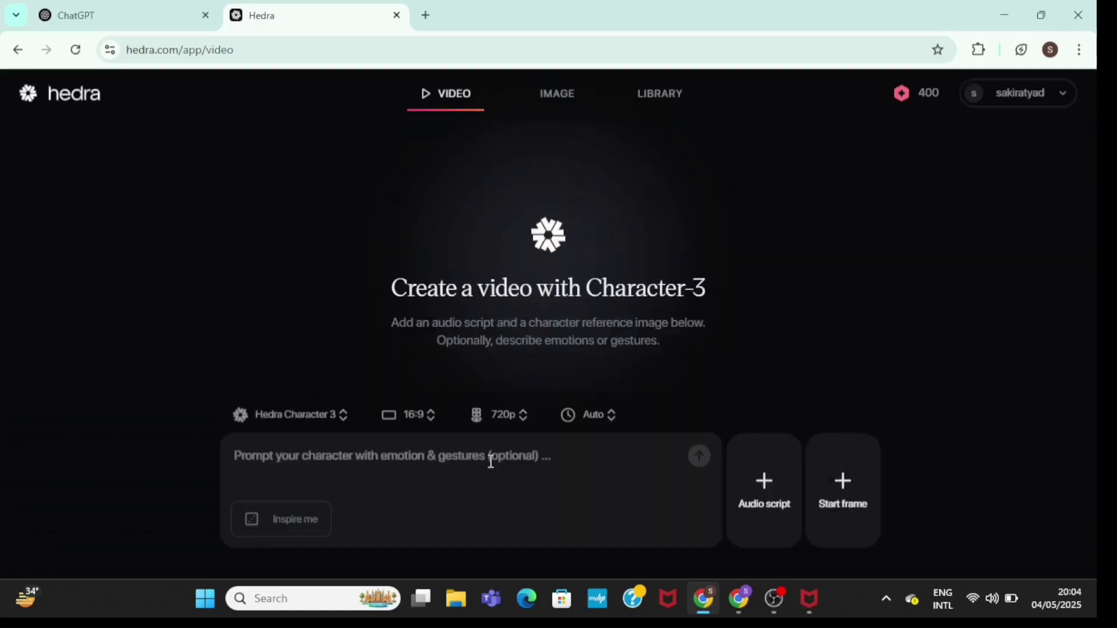
# Upload the Double Sisi driving image from Downloads as the start frame
pyautogui.click(843, 492)
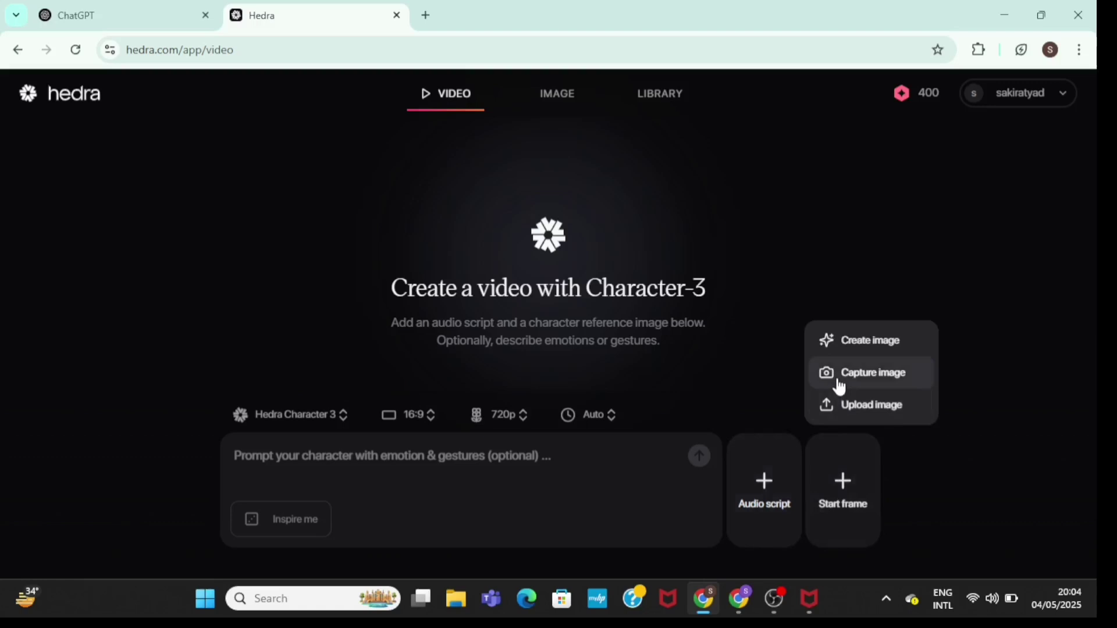
pyautogui.click(842, 401)
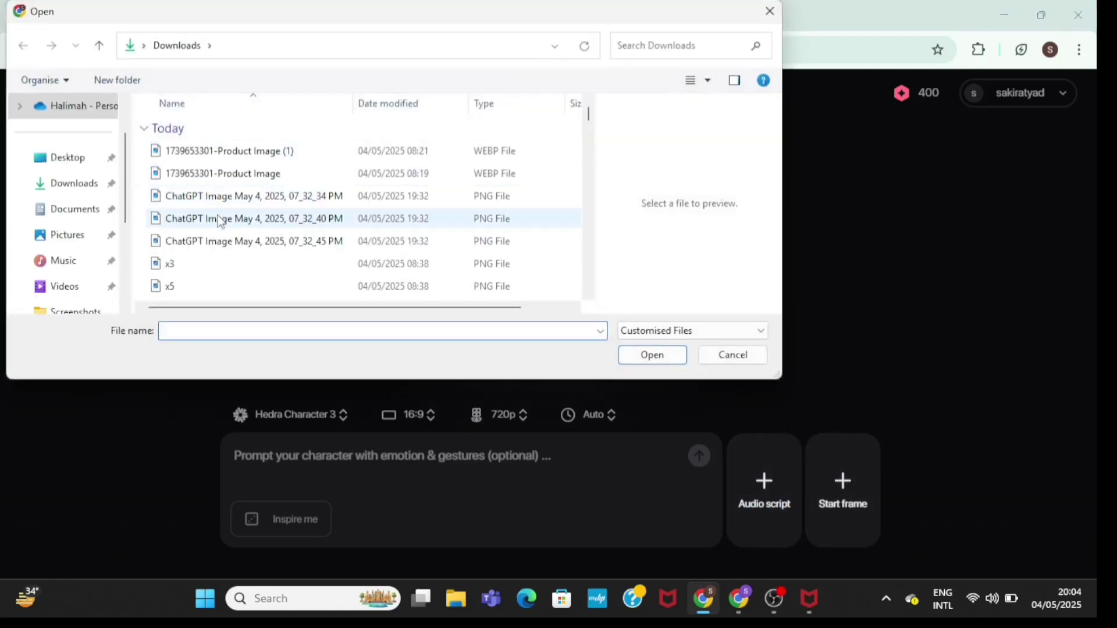
pyautogui.click(221, 223)
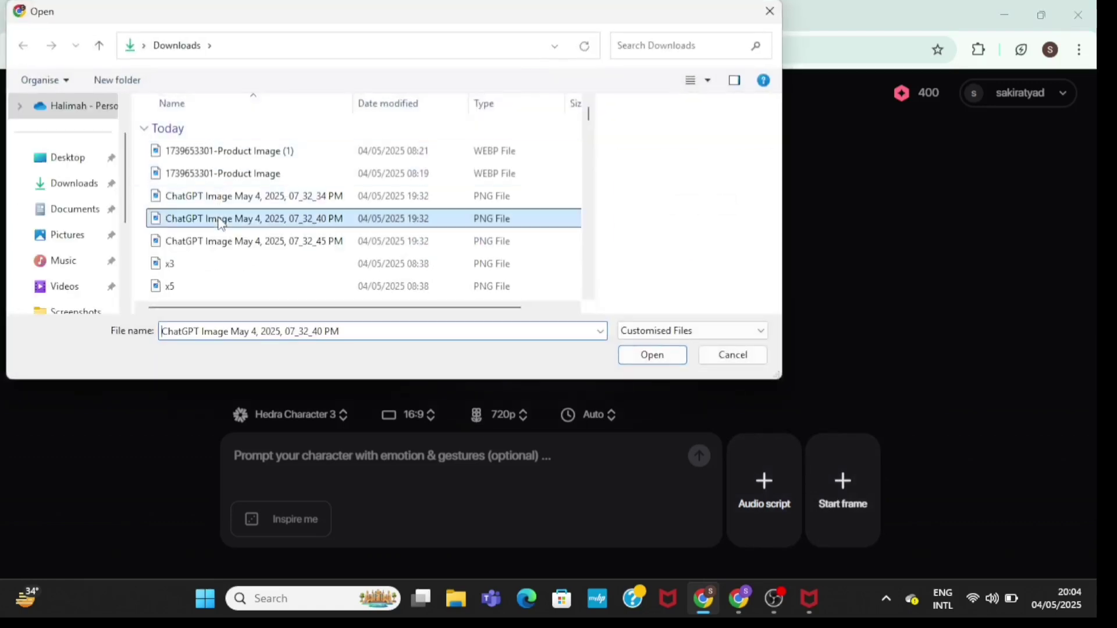
pyautogui.click(649, 355)
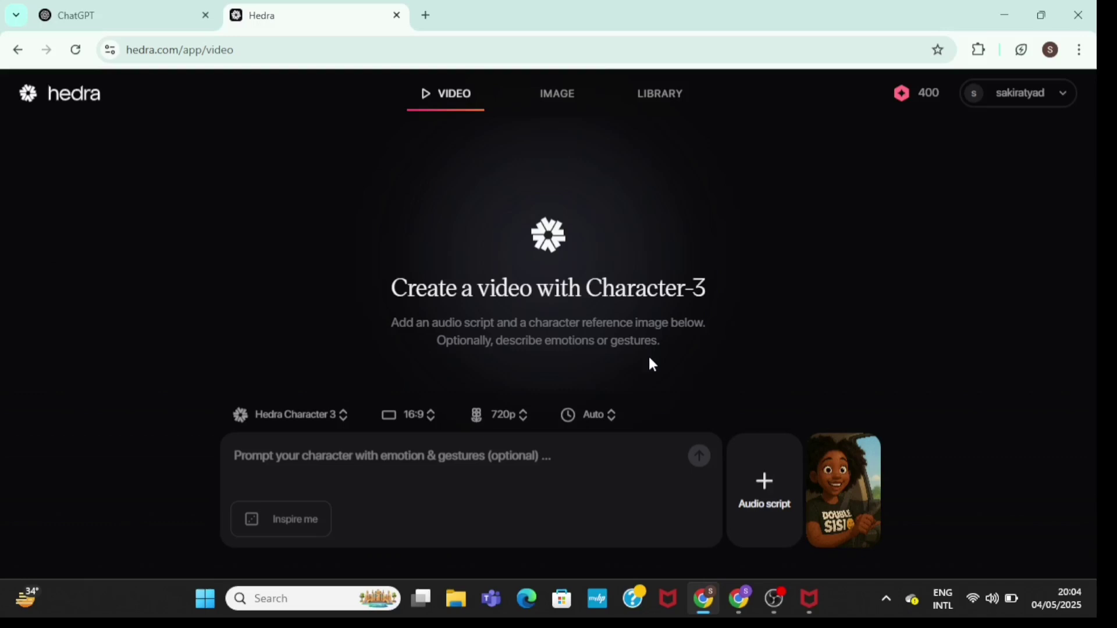
# Begin recording a microphone voice clip as the audio script, allowing microphone access
pyautogui.click(765, 487)
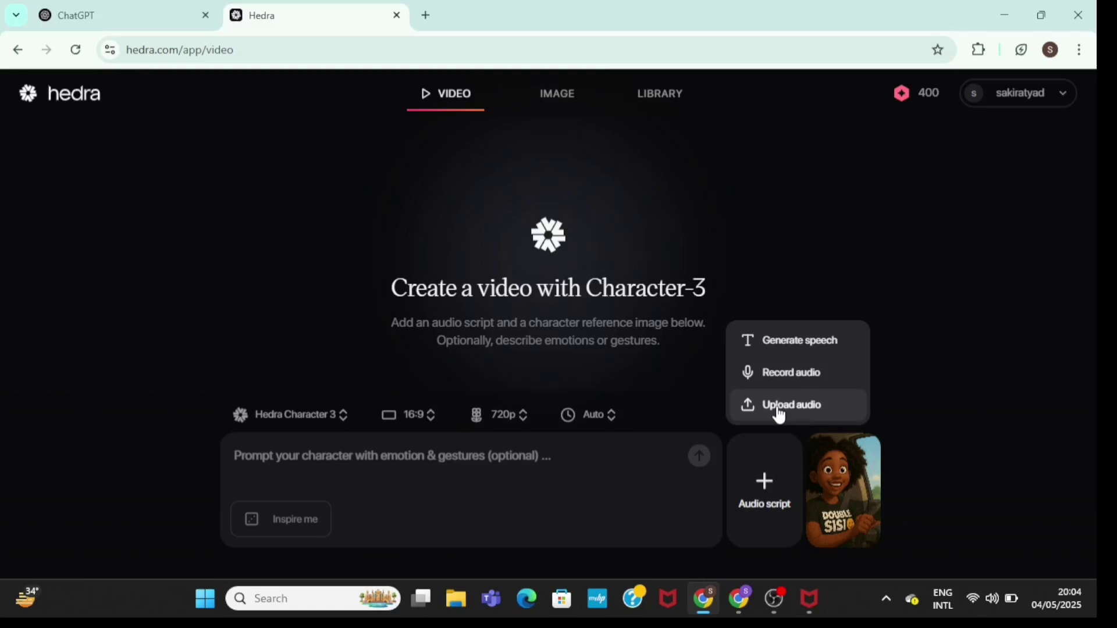
pyautogui.click(767, 374)
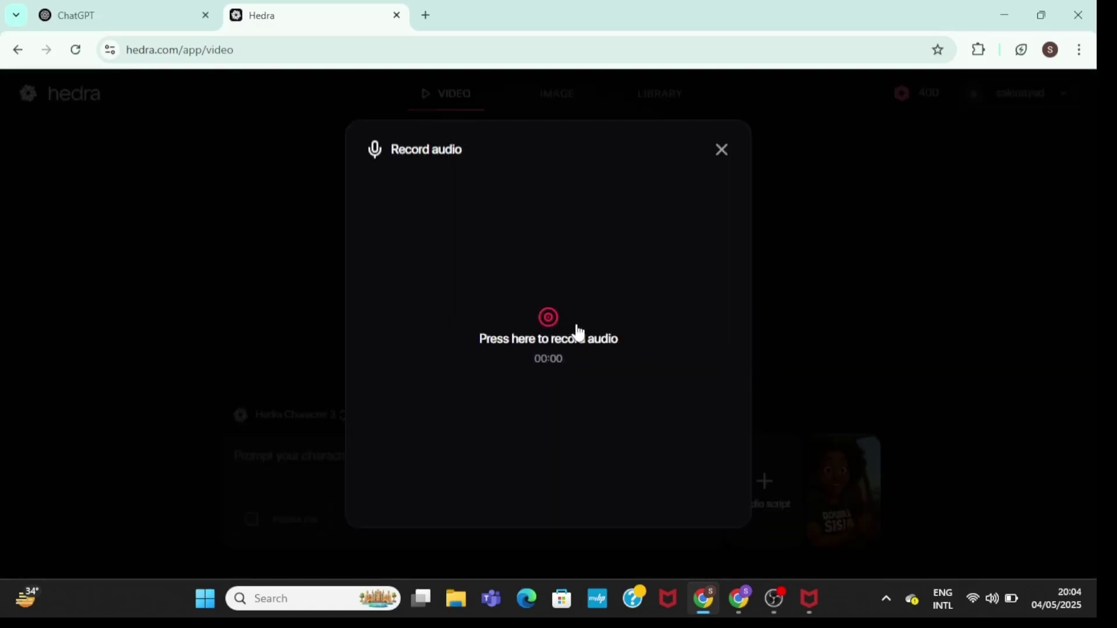
pyautogui.click(545, 324)
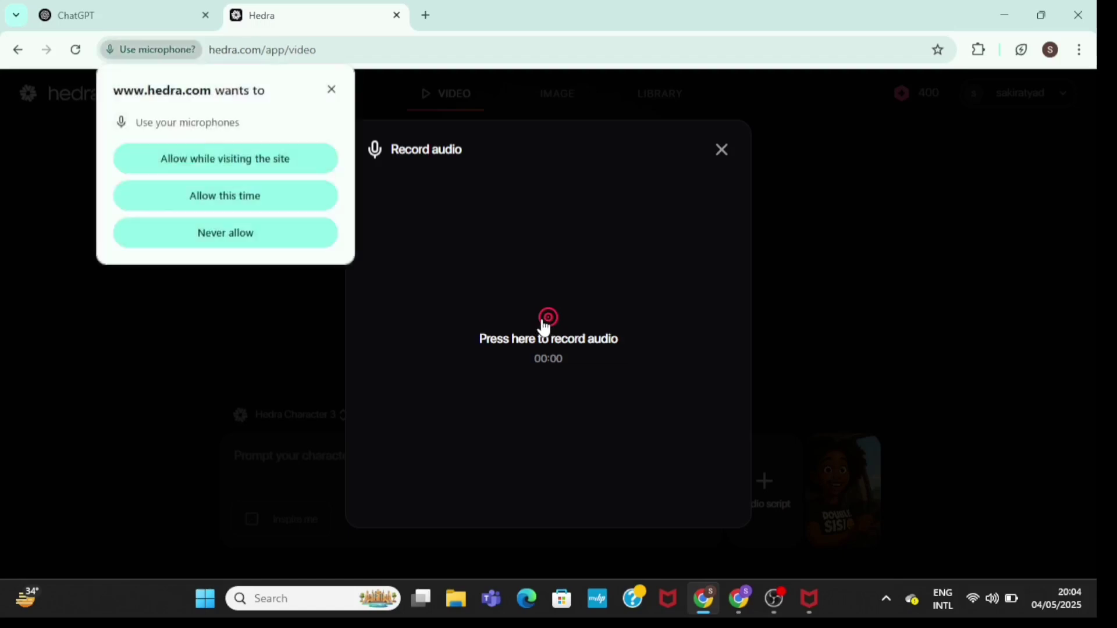
pyautogui.click(243, 160)
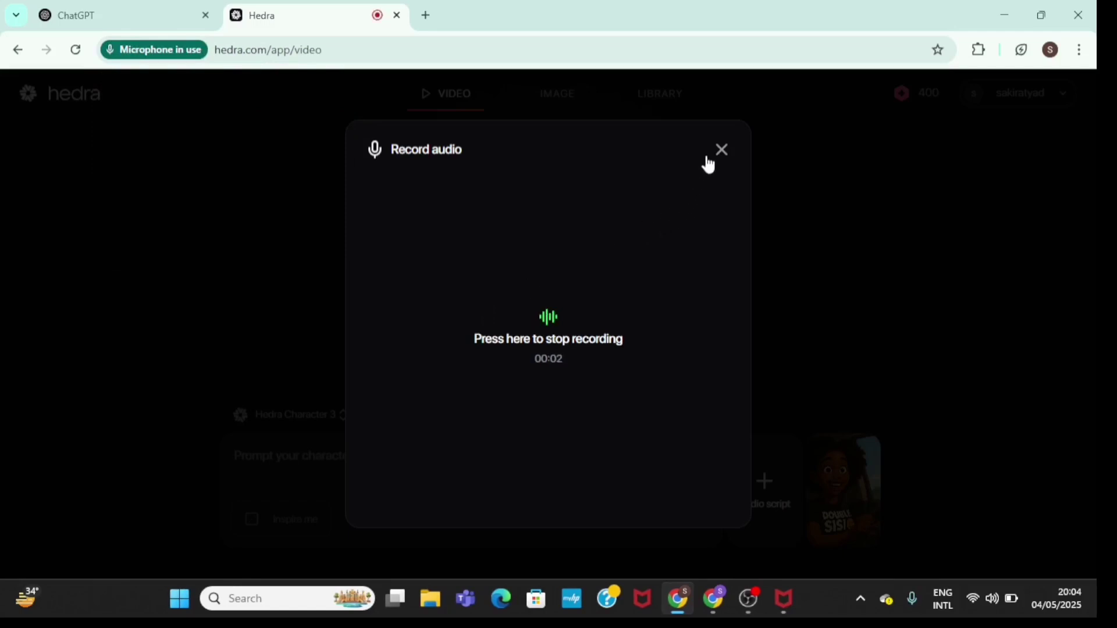
# Stop and play back the recording, trim it to about 0.96–17.65 s, and toggle noise removal
pyautogui.click(550, 324)
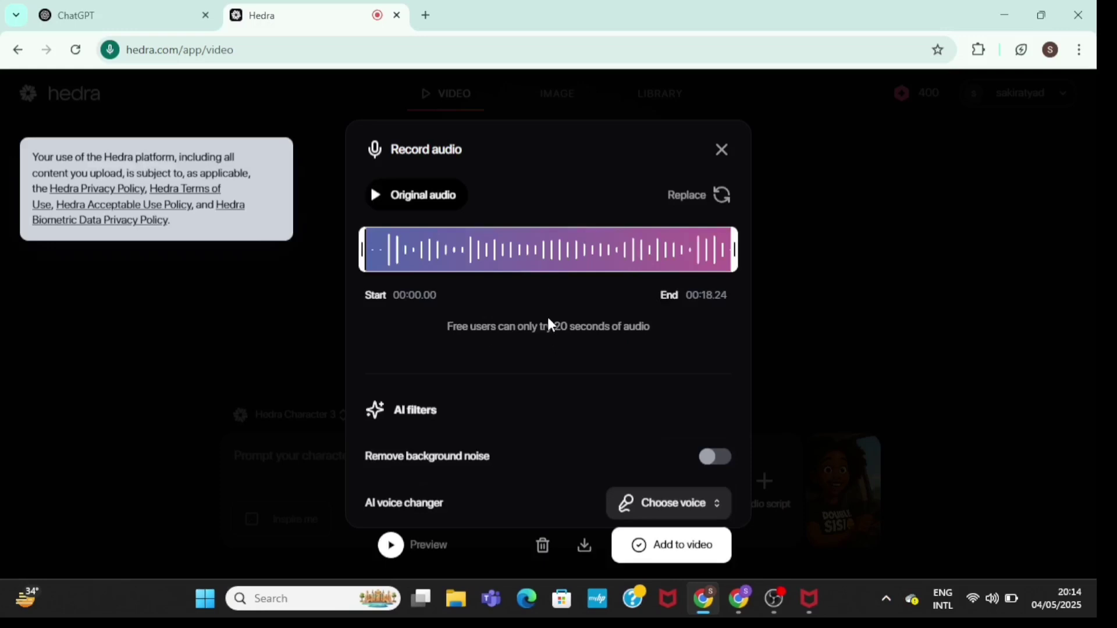
pyautogui.click(376, 198)
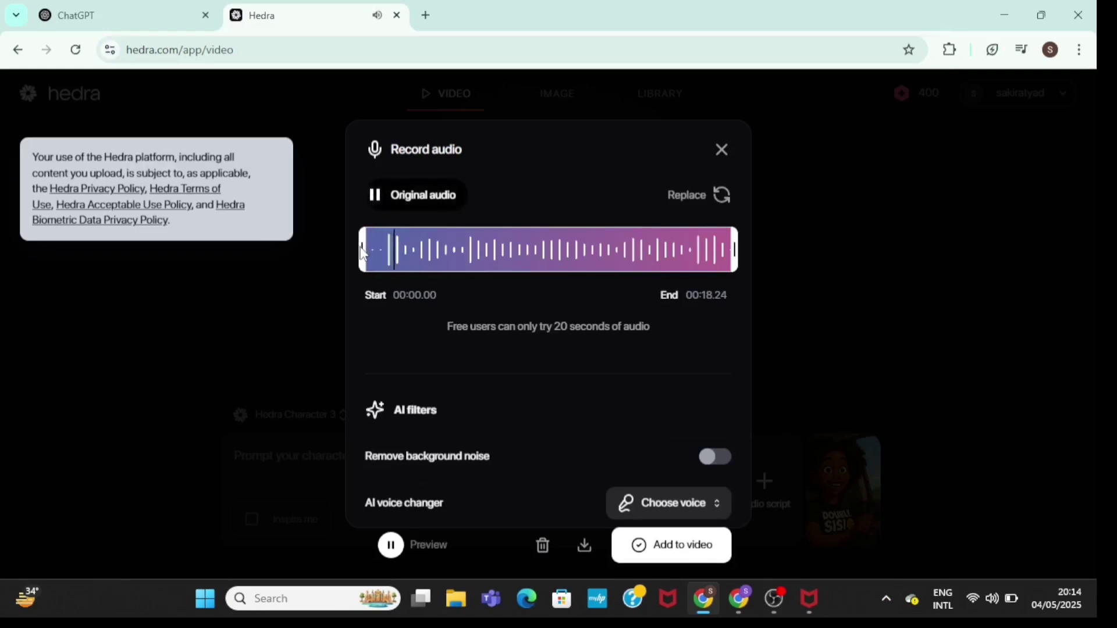
pyautogui.moveTo(365, 251); pyautogui.dragTo(391, 255)
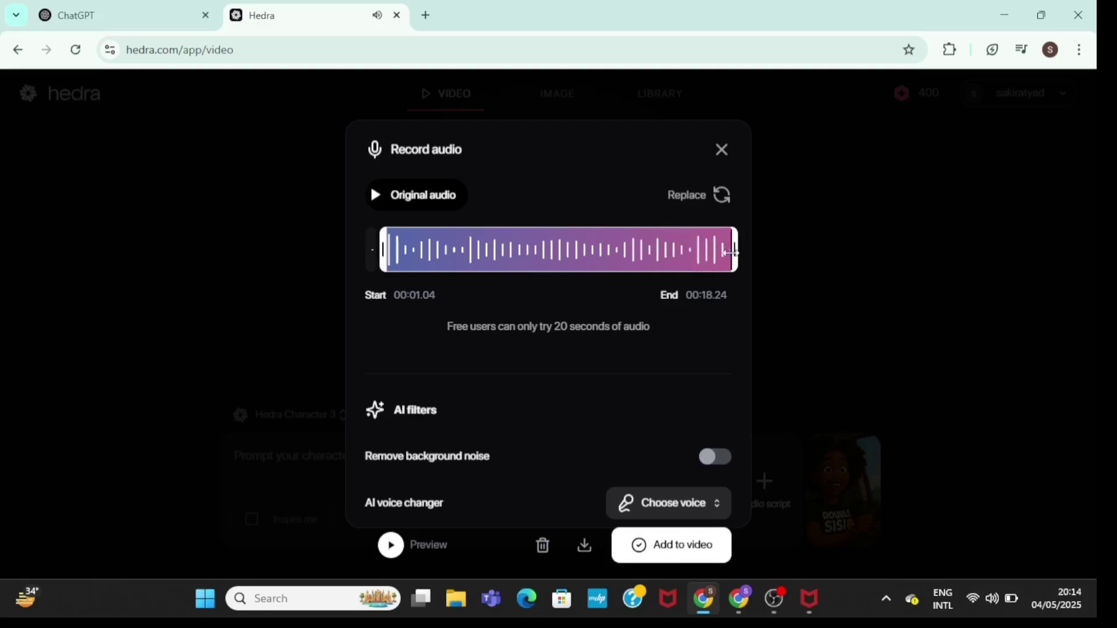
pyautogui.moveTo(732, 252); pyautogui.dragTo(725, 252)
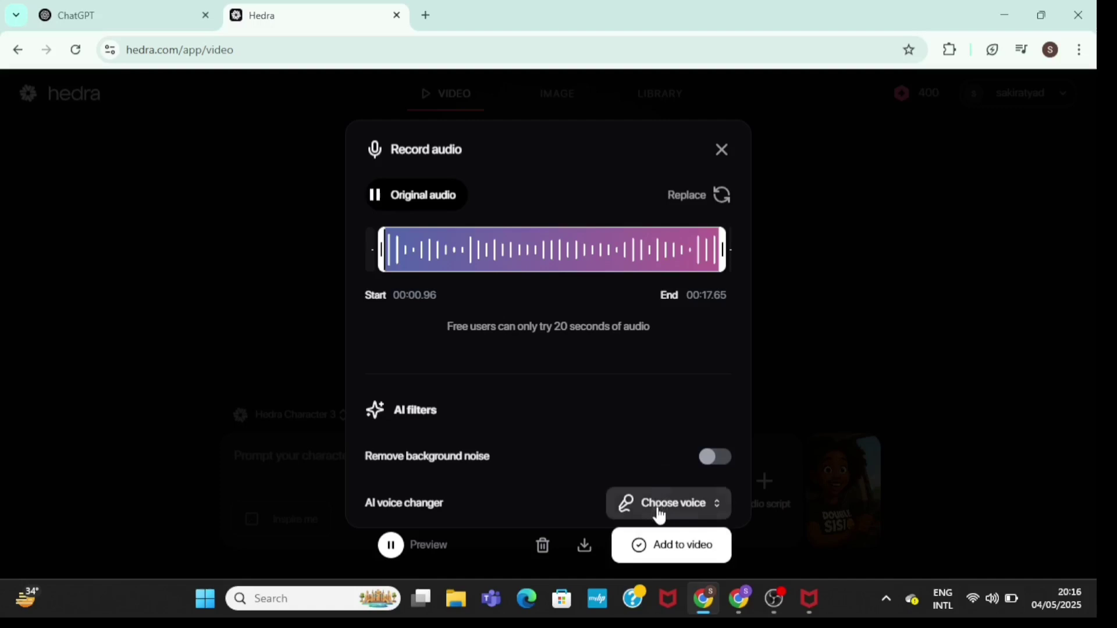
pyautogui.click(708, 465)
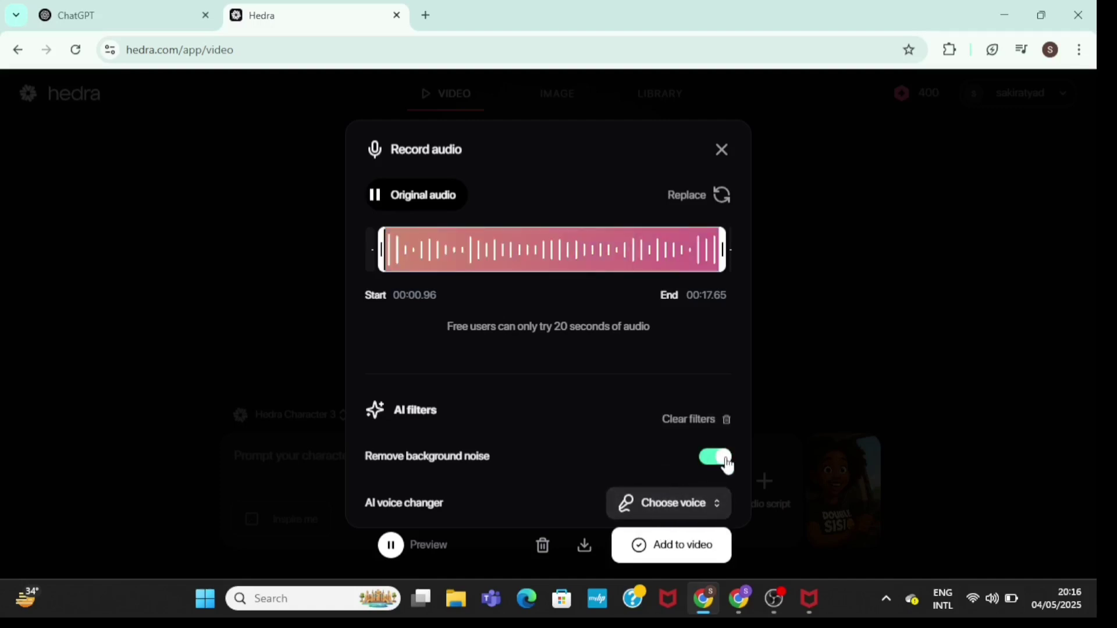
pyautogui.click(727, 464)
# Attach the audio and submit the prompt 'A woman driving while talking and also demonstrating with her hands gently'
pyautogui.click(670, 563)
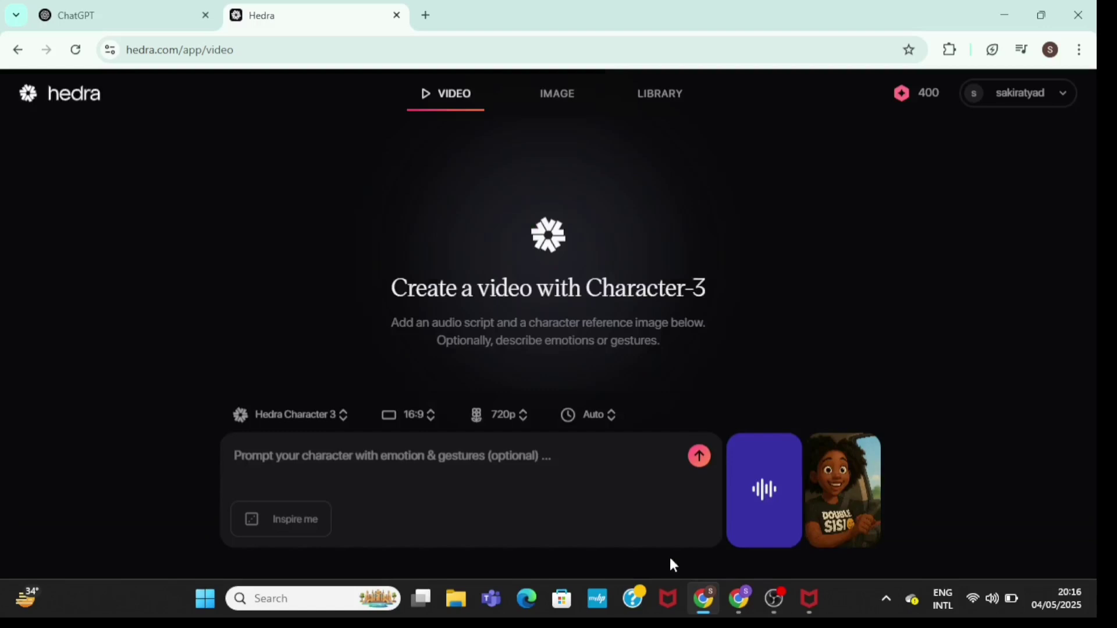
pyautogui.click(379, 466)
pyautogui.write('A woman')
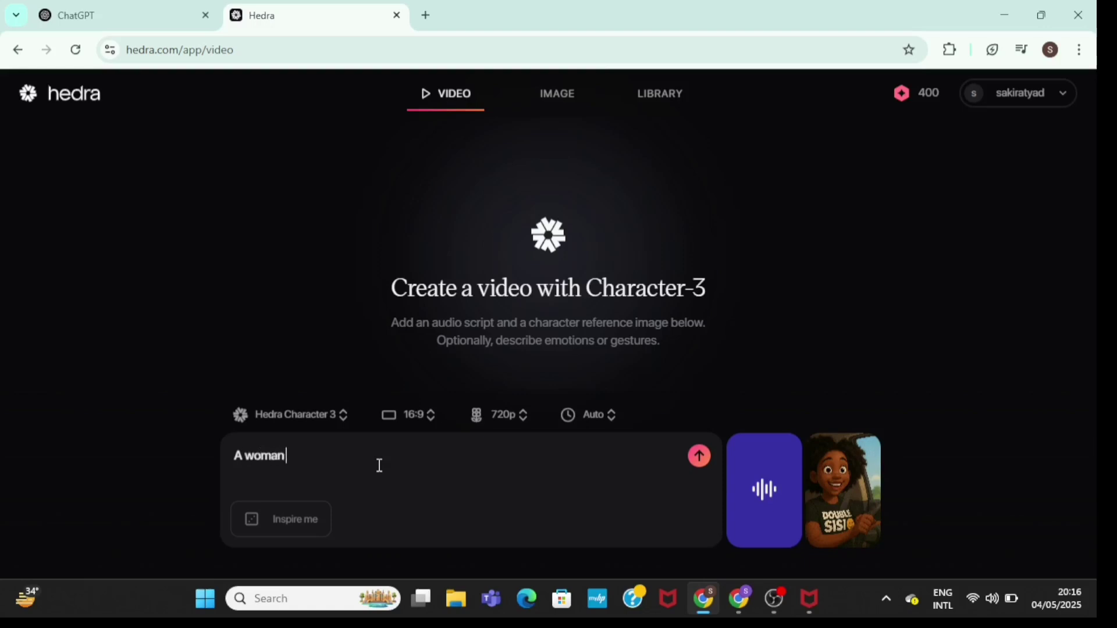
pyautogui.write(' driving while talking and al')
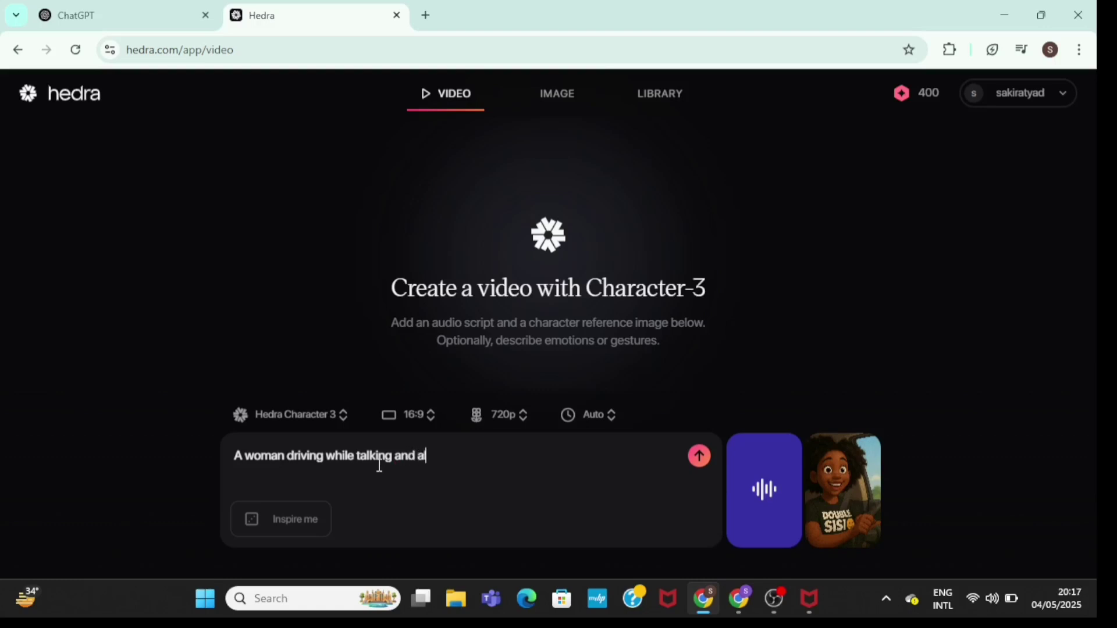
pyautogui.write('so demonstr')
pyautogui.write('ating')
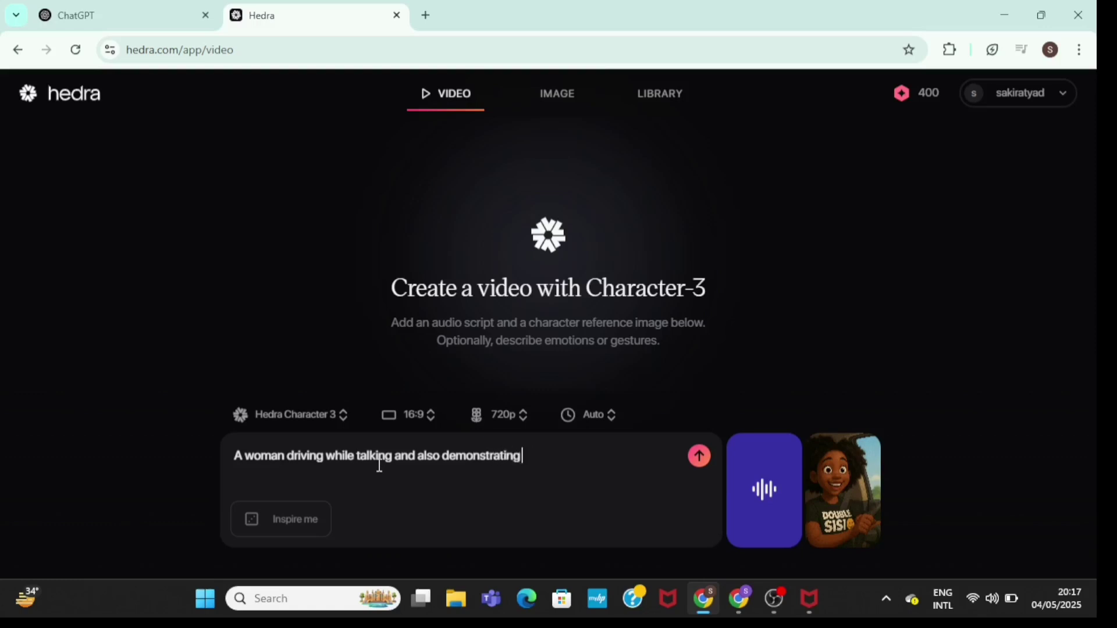
pyautogui.write(' with her hand')
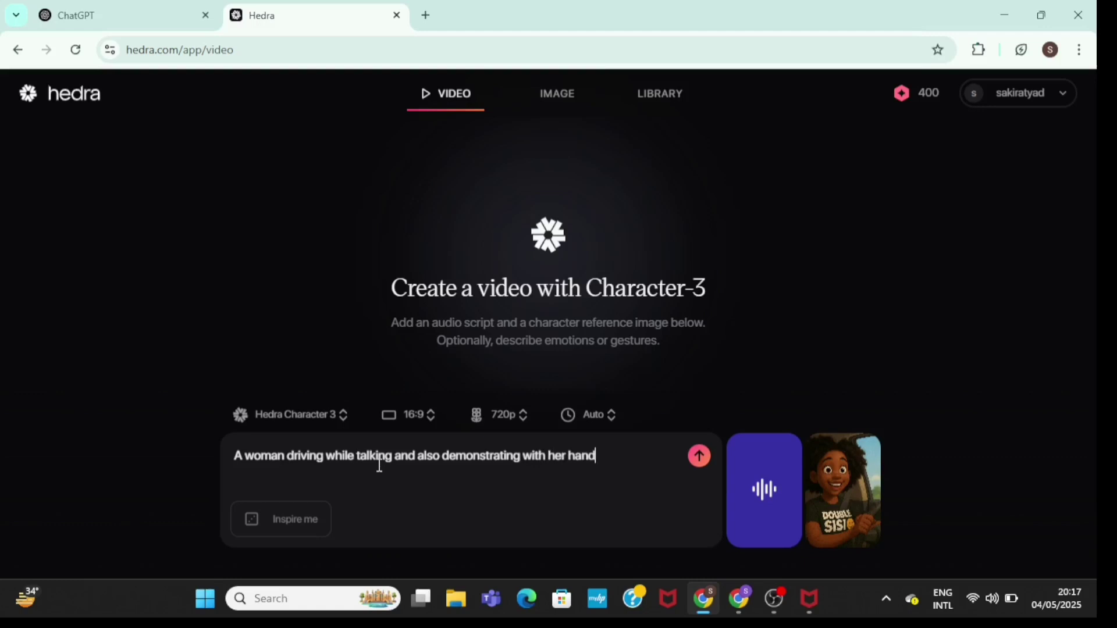
pyautogui.write('s gently')
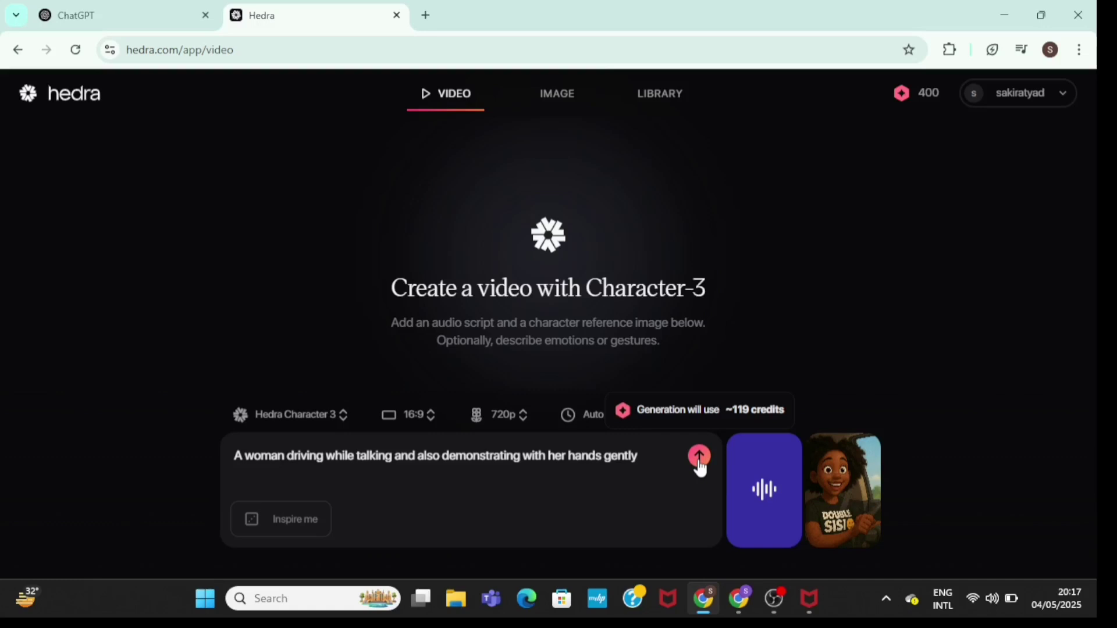
pyautogui.click(700, 457)
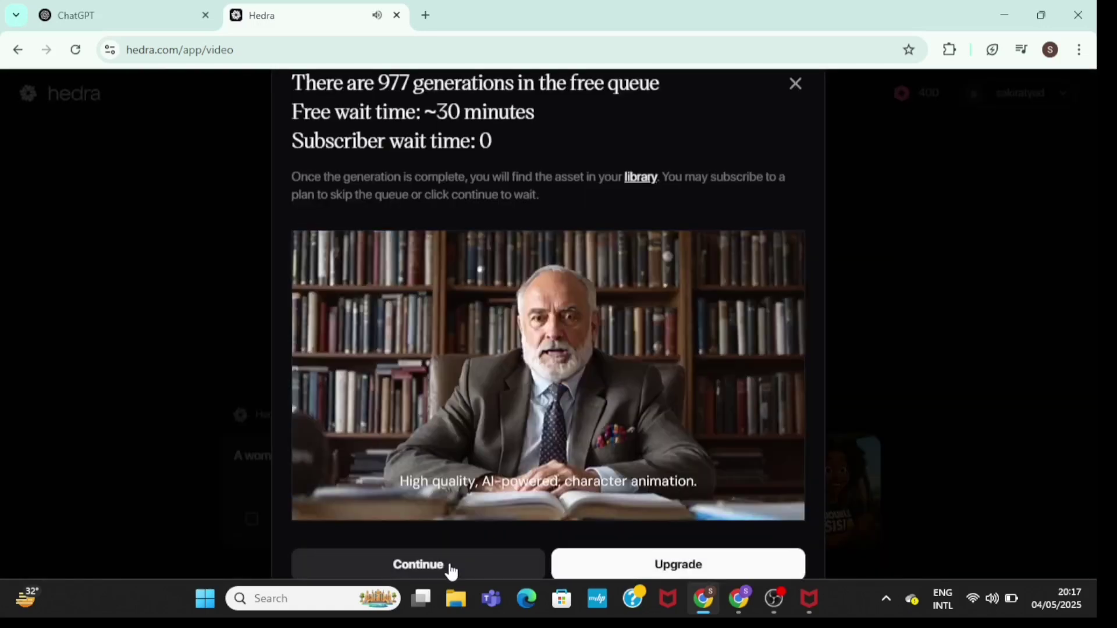
# Continue in the free queue and scroll until the talking driving video is ready
pyautogui.click(450, 569)
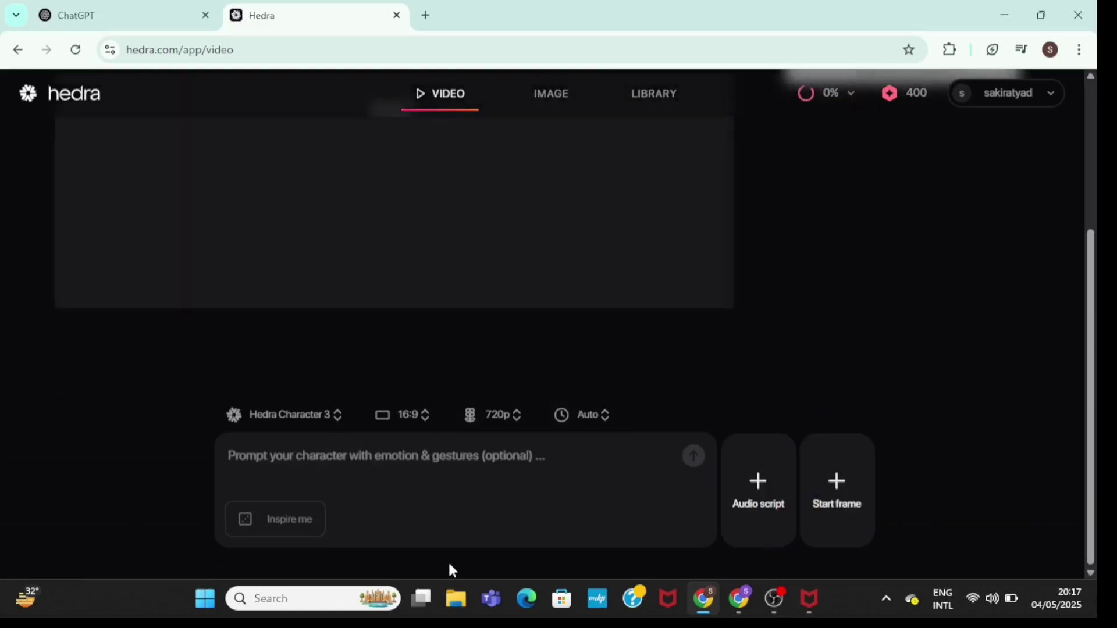
pyautogui.moveTo(1094, 325); pyautogui.dragTo(1087, 158)
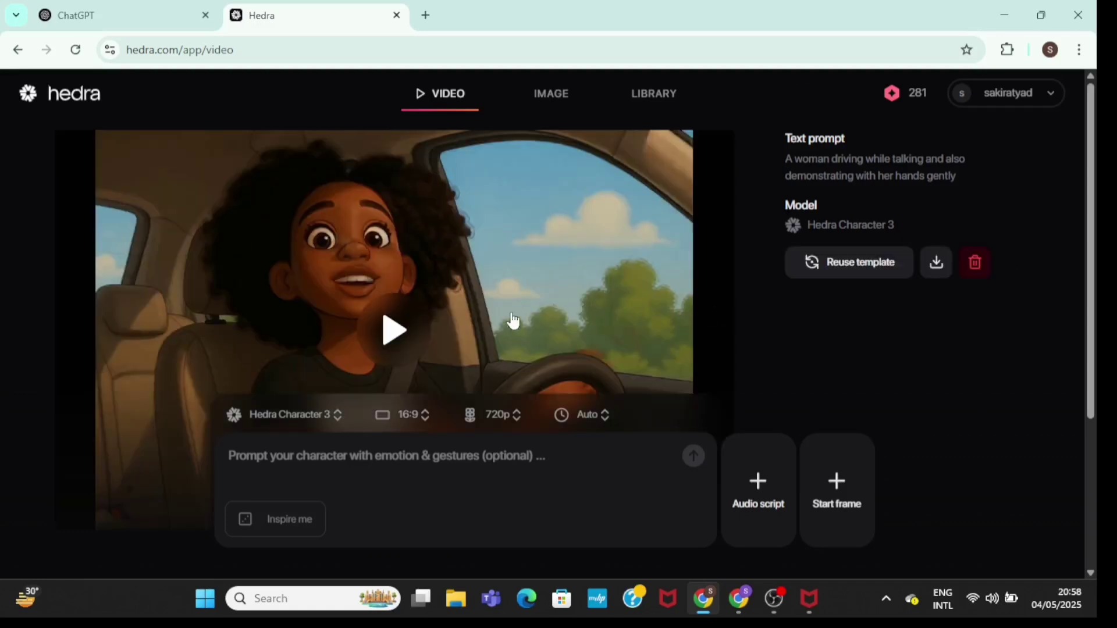
pyautogui.click(398, 329)
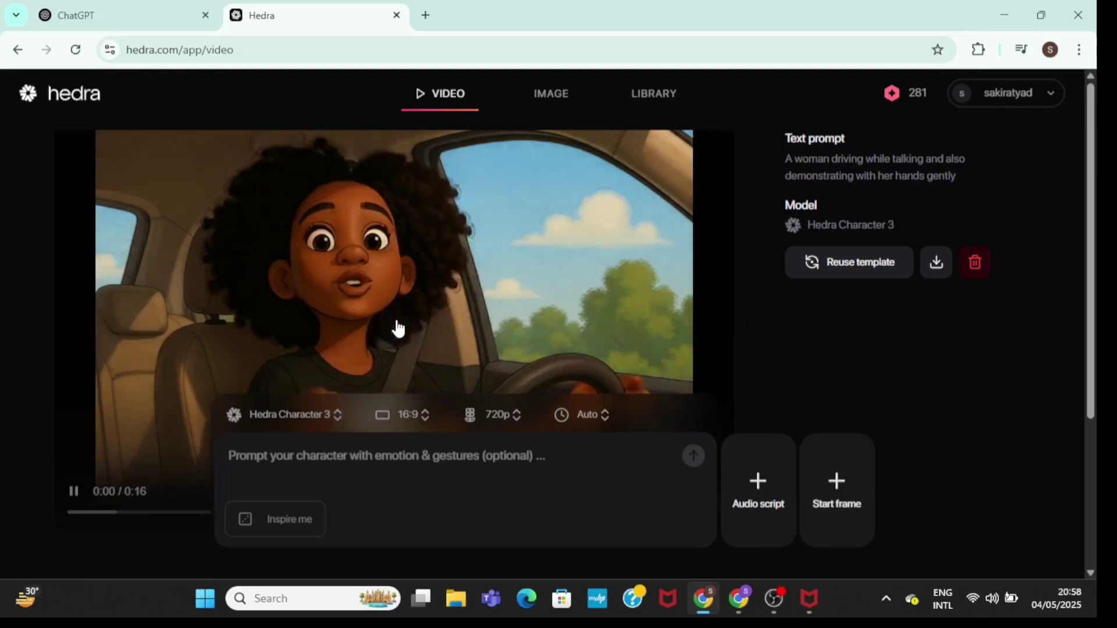
pyautogui.scroll(-1, 396, 326)
pyautogui.scroll(-1, 396, 326)
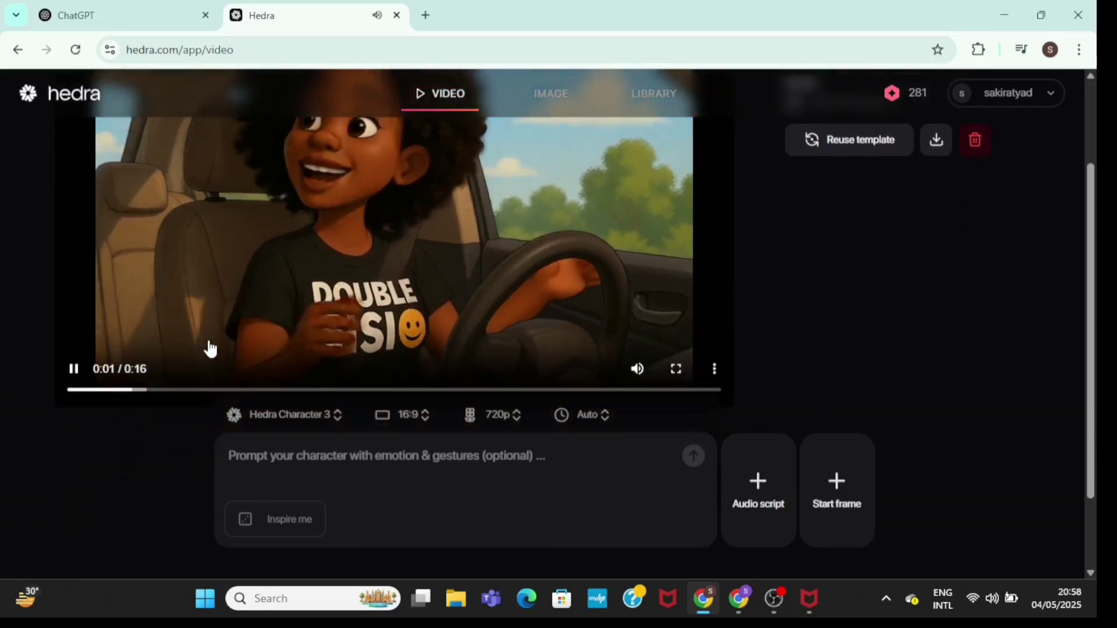
pyautogui.click(76, 370)
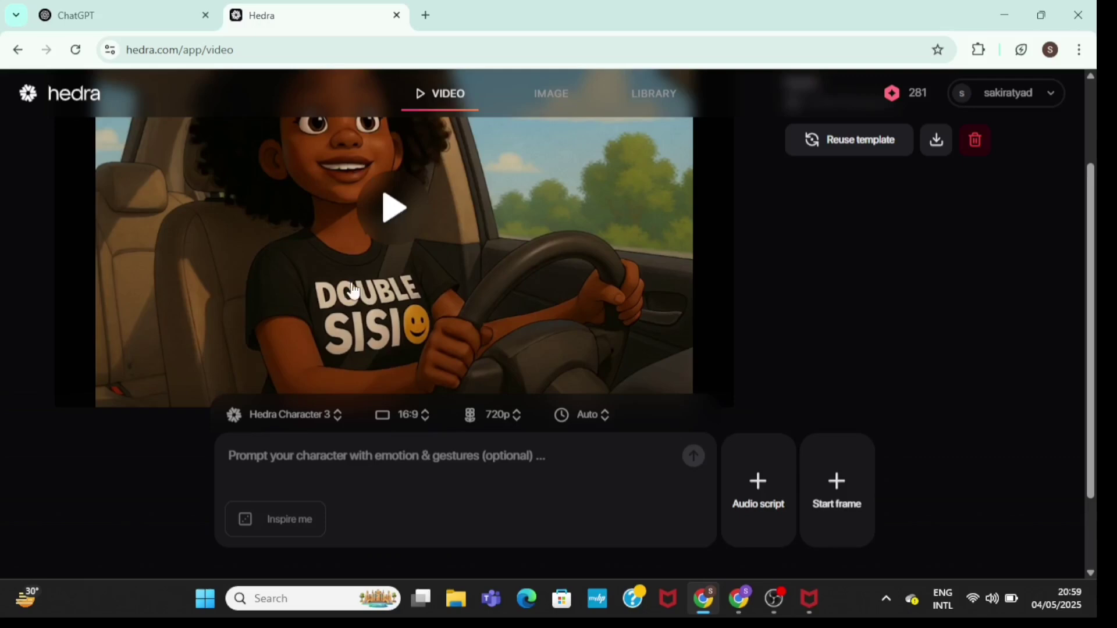
pyautogui.click(395, 212)
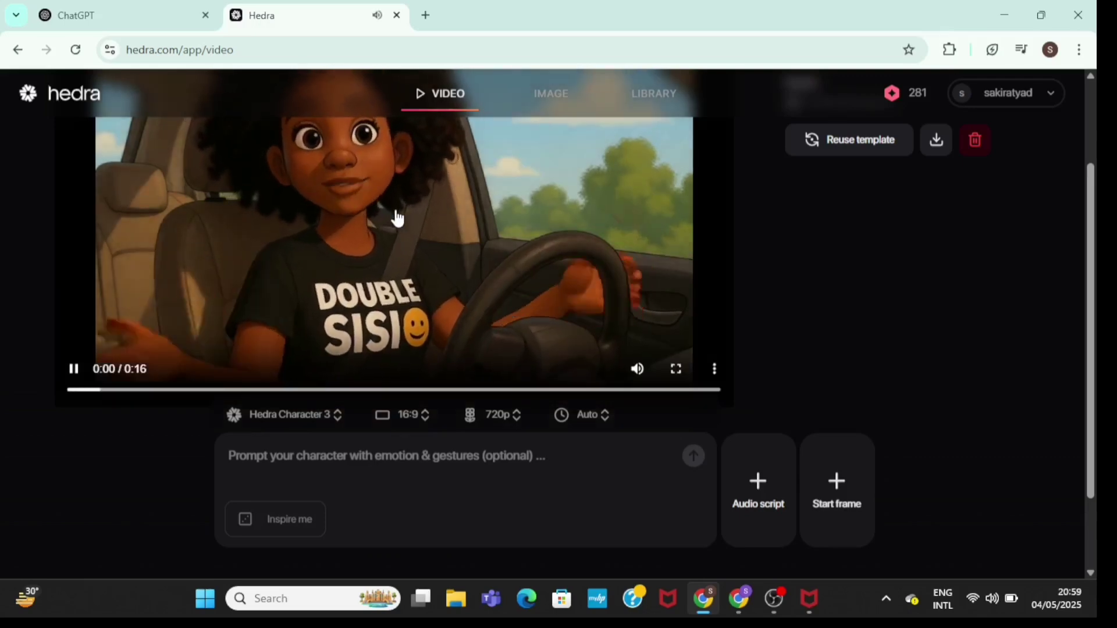
pyautogui.moveTo(393, 253)
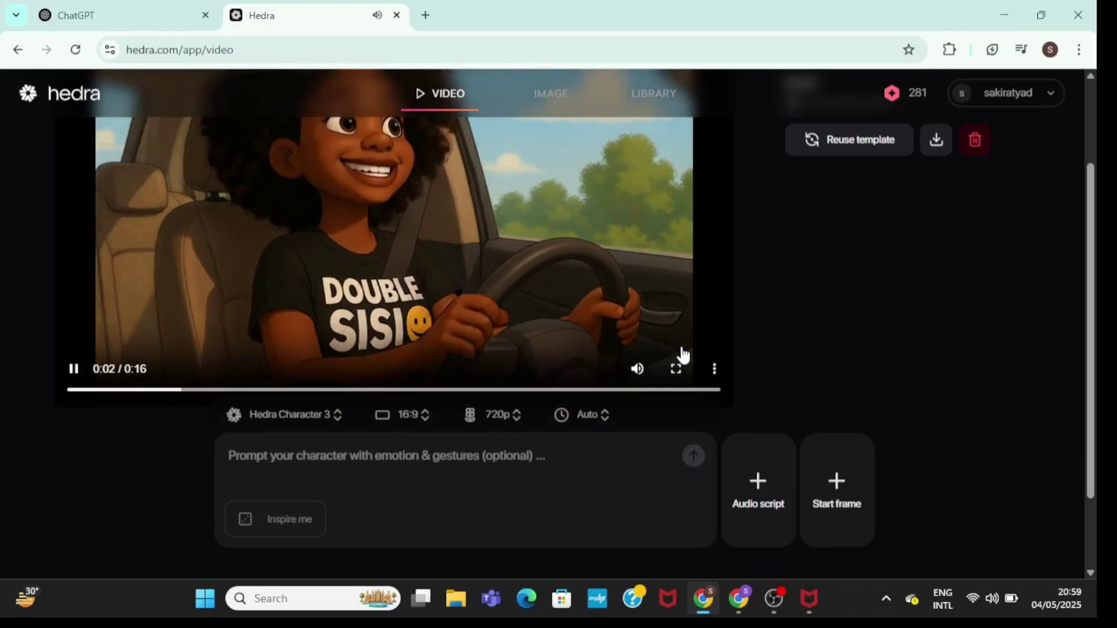
pyautogui.click(676, 369)
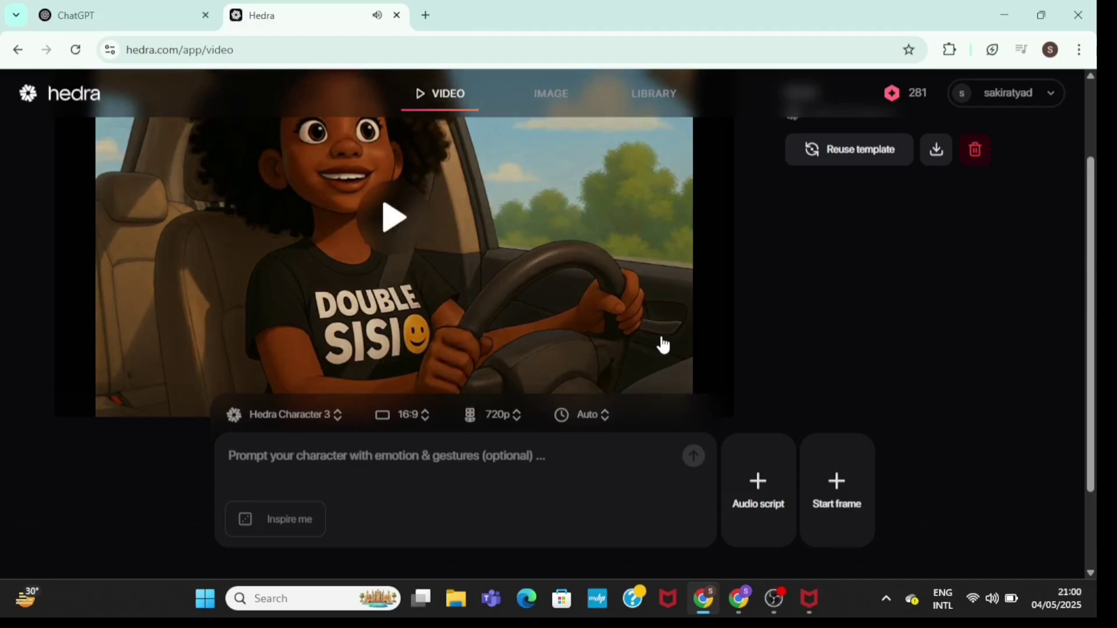
pyautogui.click(384, 227)
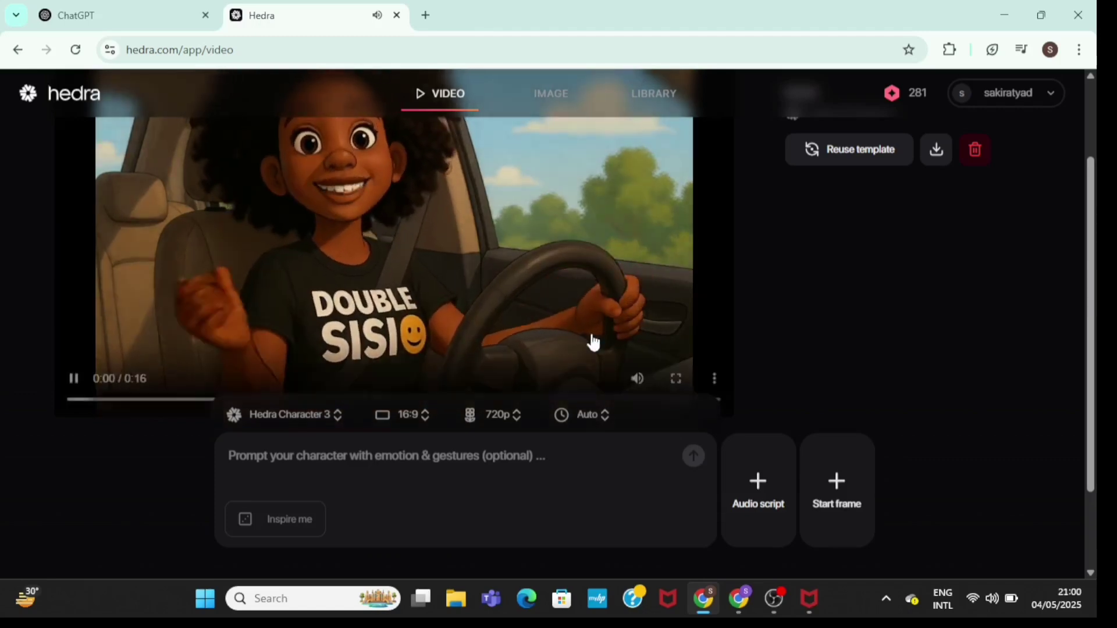
pyautogui.click(715, 381)
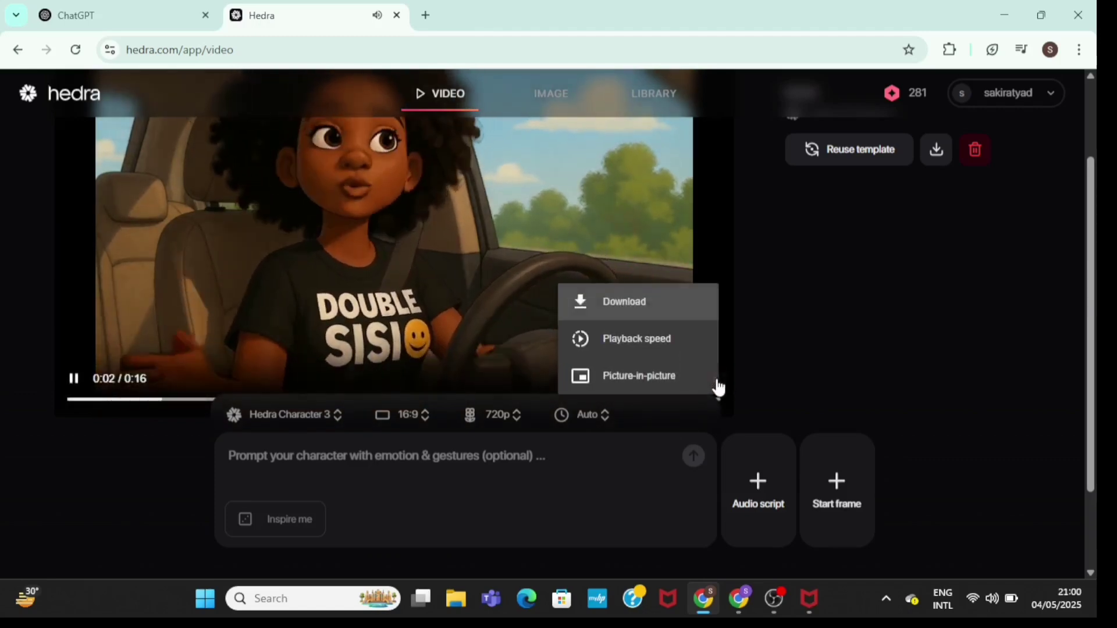
pyautogui.click(634, 299)
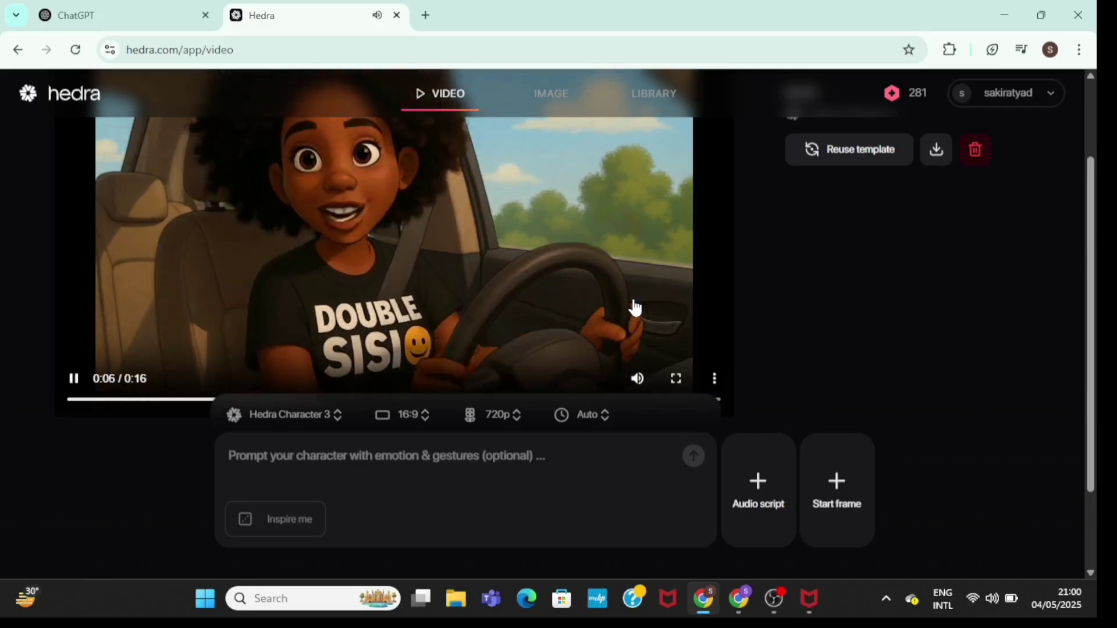